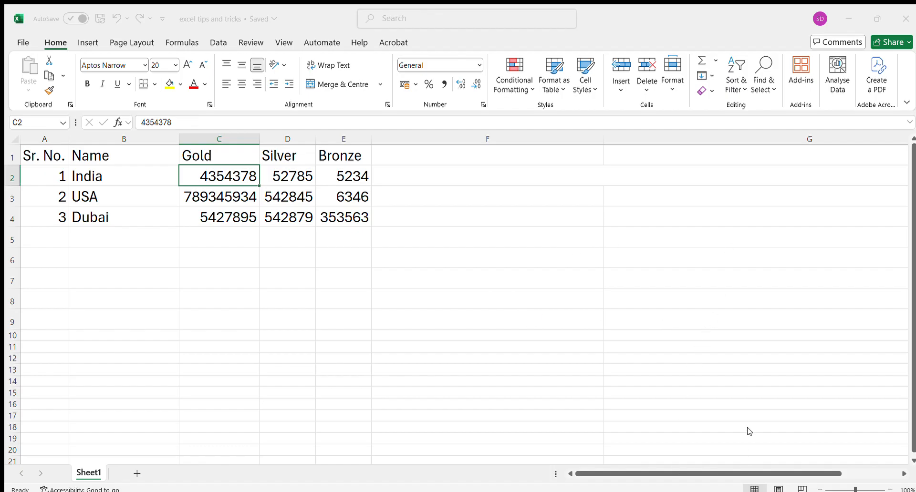
Step: Apply the Accounting format to the Gold amounts in C2 and C3, with the ₹ symbol for India and USD for USA
left_click(701, 430)
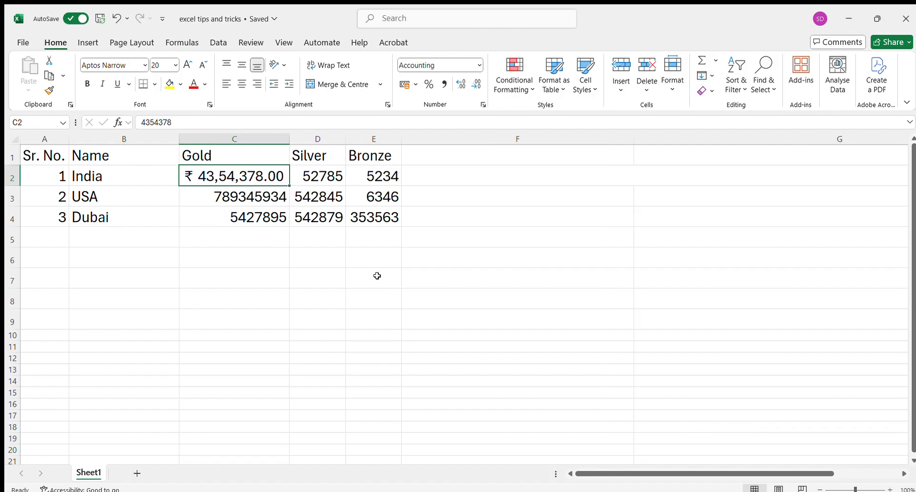
left_click(231, 197)
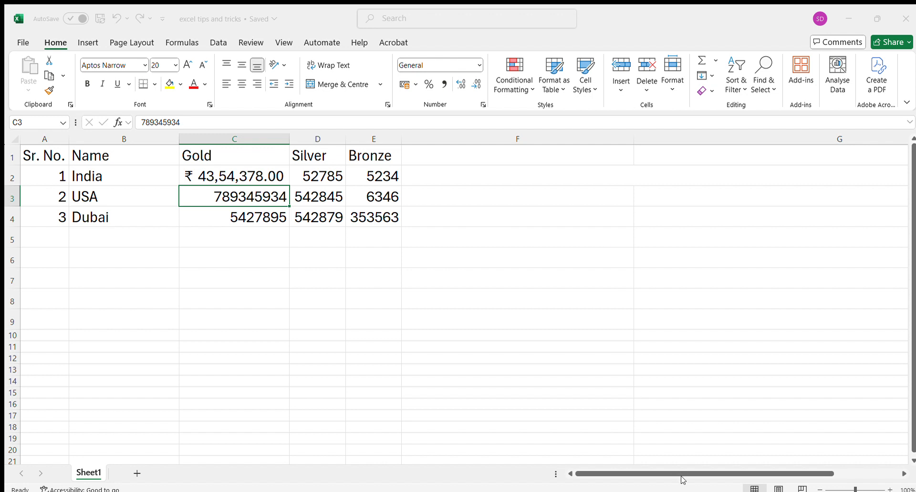
left_click(693, 428)
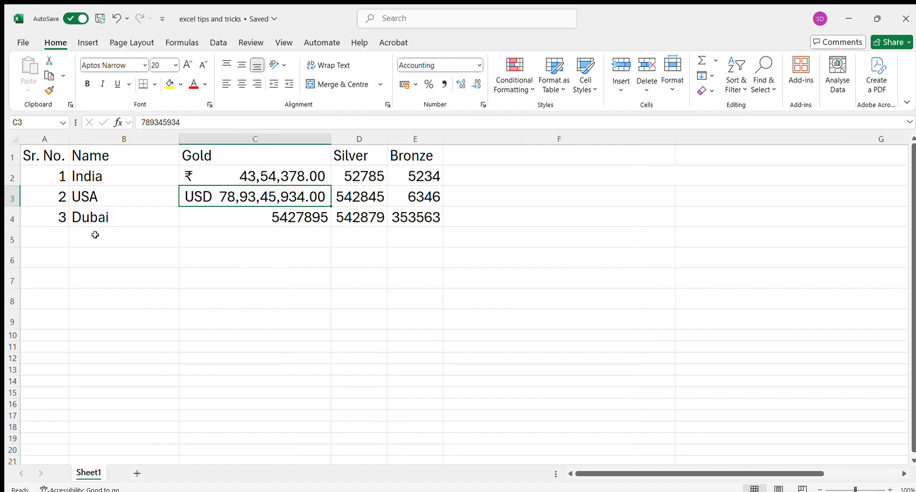
Step: Change the country name in B4 to Europe and apply the Accounting format with the € symbol to its Gold amount
left_click(289, 221)
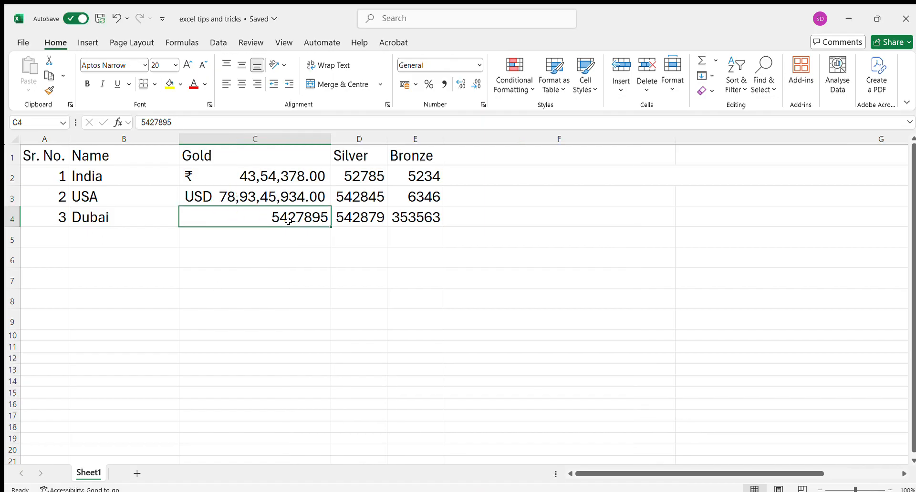
left_click(126, 221)
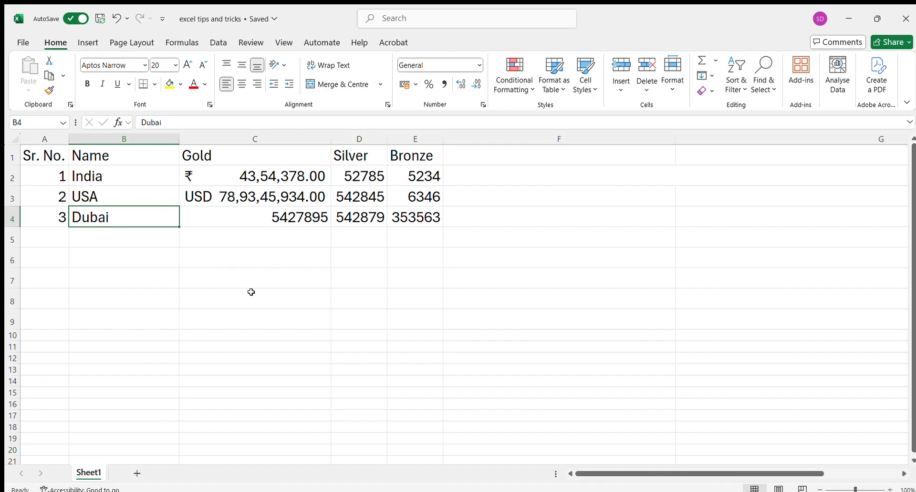
type("Europe")
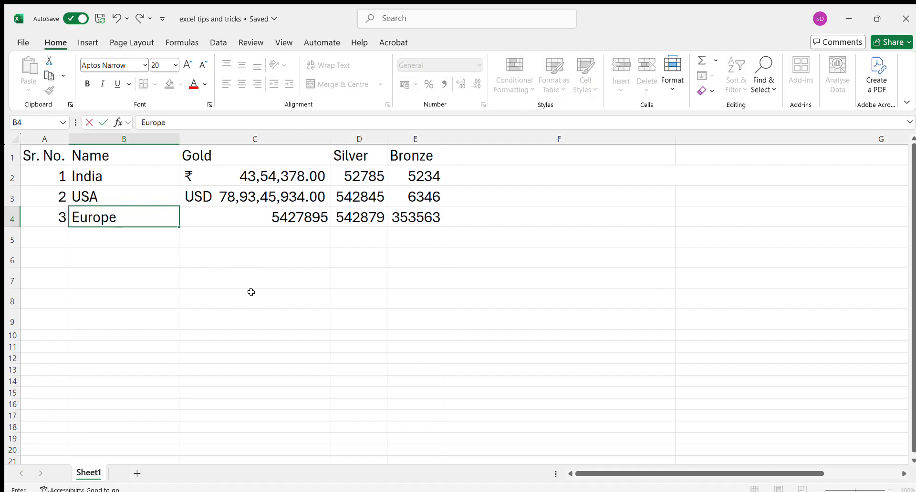
key("Tab")
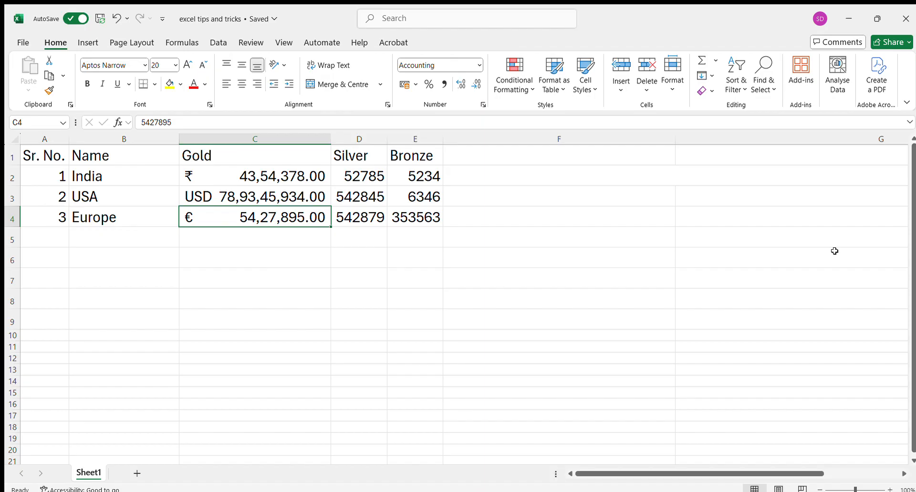
Step: Enlarge the formula bar and examine the underlying value stored in India's Gold cell without changing it
key("Down")
key("Down")
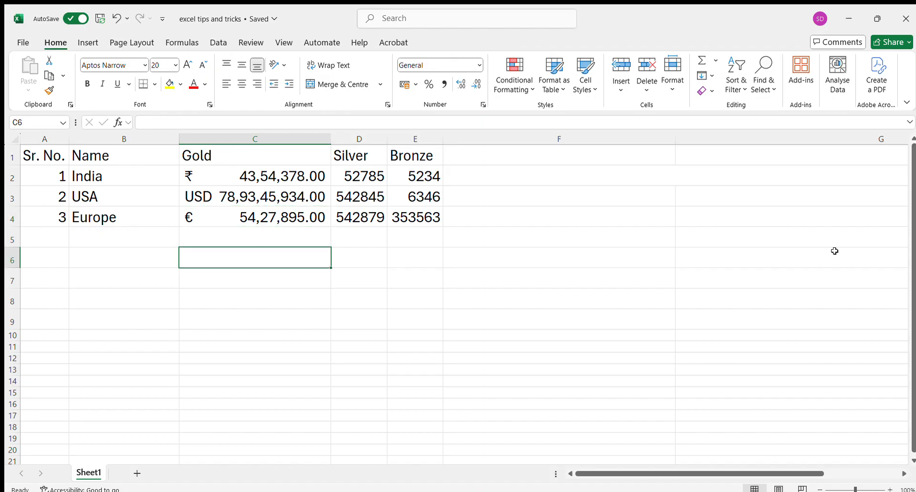
key("Up")
key("Up")
key("Up")
key("Up")
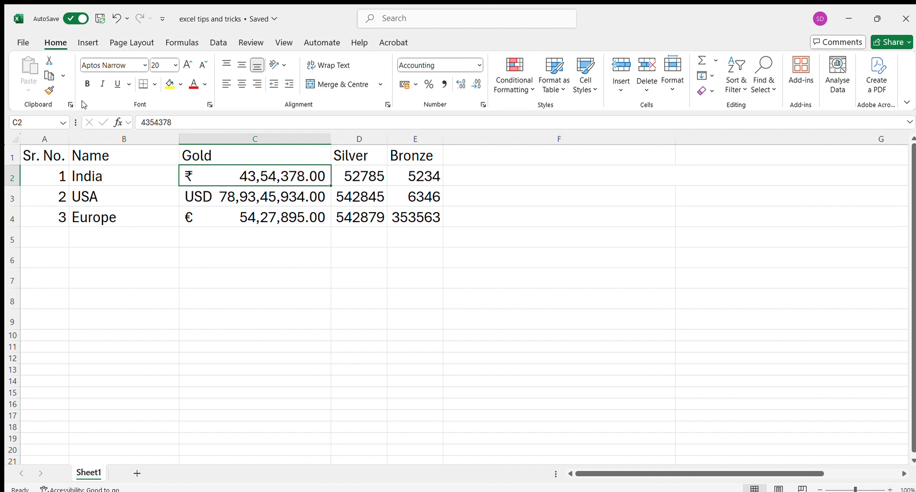
left_click_drag(174, 132, 171, 155)
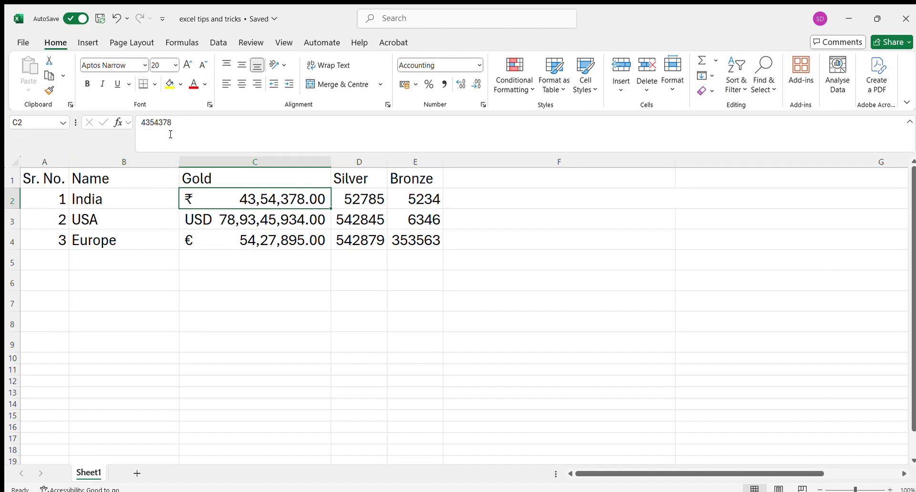
left_click_drag(174, 123, 145, 122)
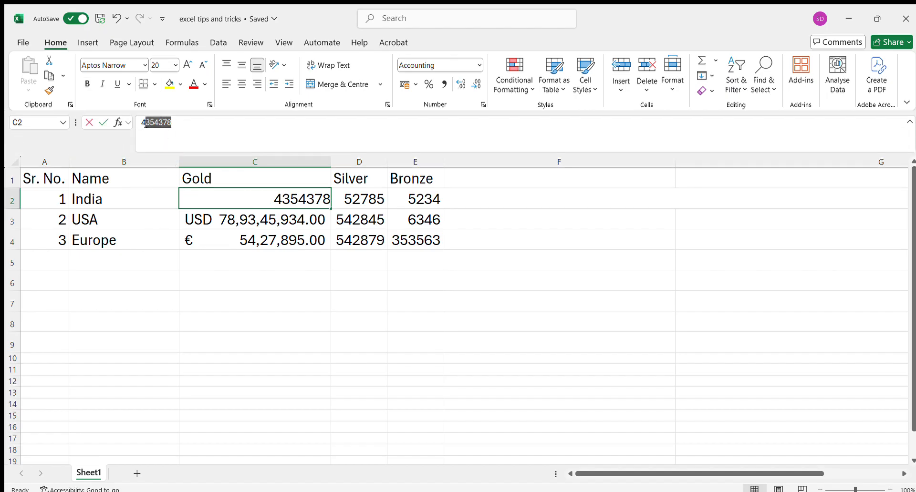
key("Home")
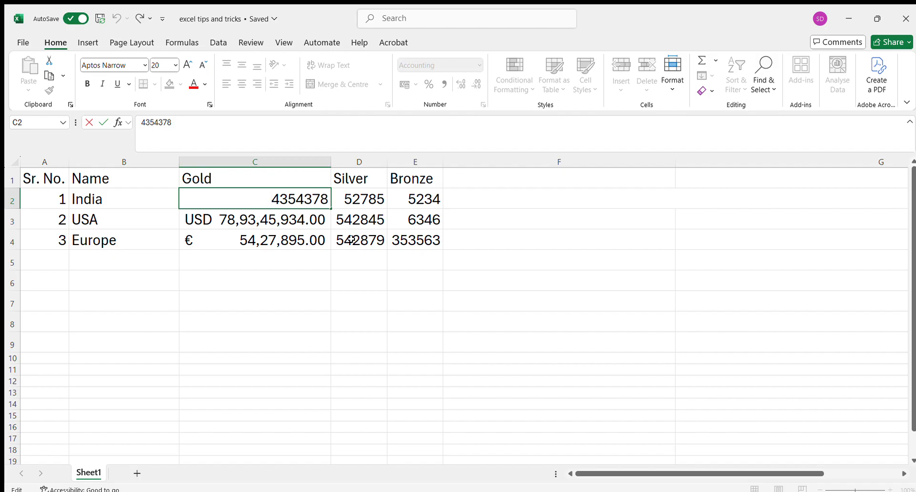
key("Return")
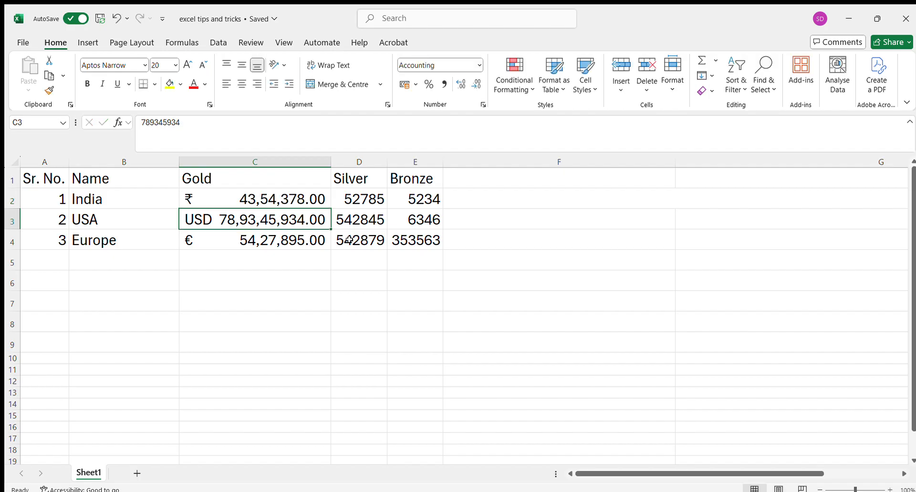
key("Up")
key("Up")
key("Down")
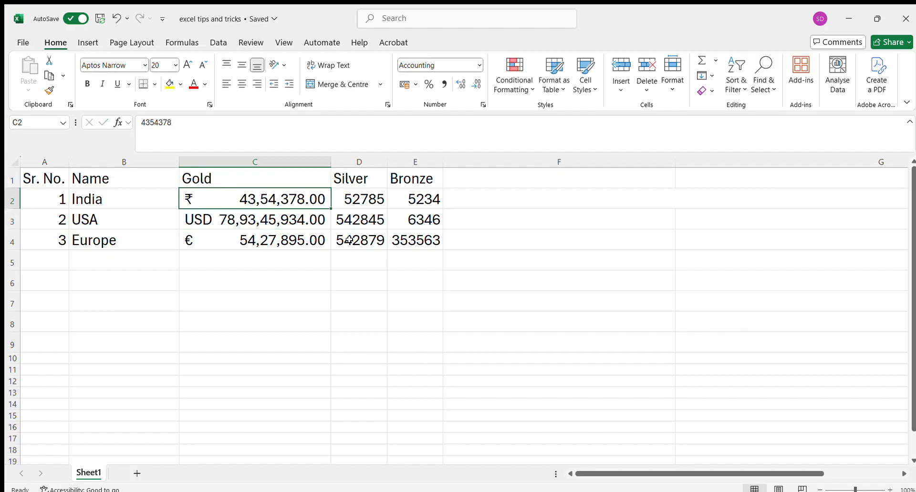
Step: Total the Gold column in cell C6 with the formula =SUM(C2:C5)
key("Down")
key("Down")
key("Down")
key("Down")
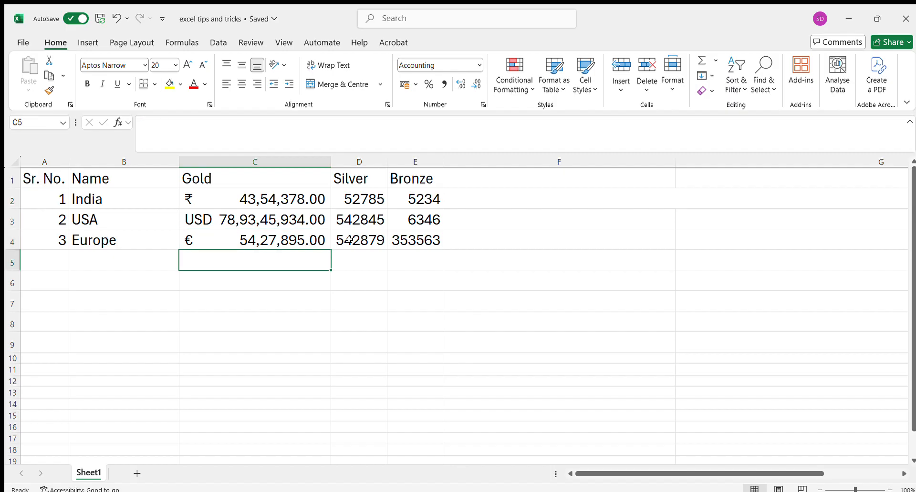
key("alt+equal")
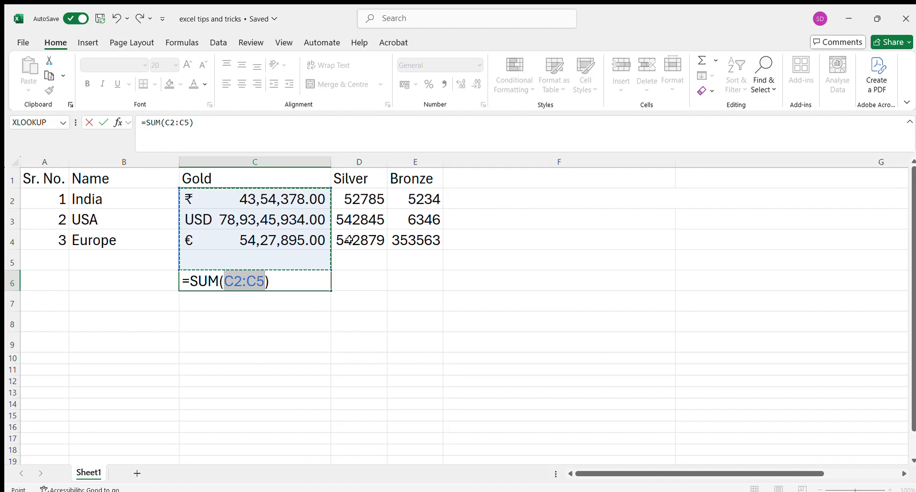
key("Return")
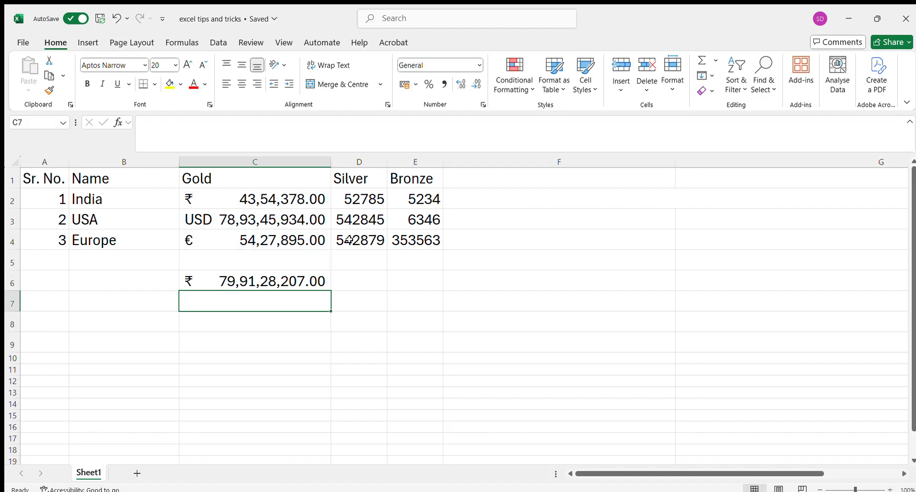
Step: Examine the total's formula in C6 and the stored values behind the currency-formatted Gold amounts
key("Up")
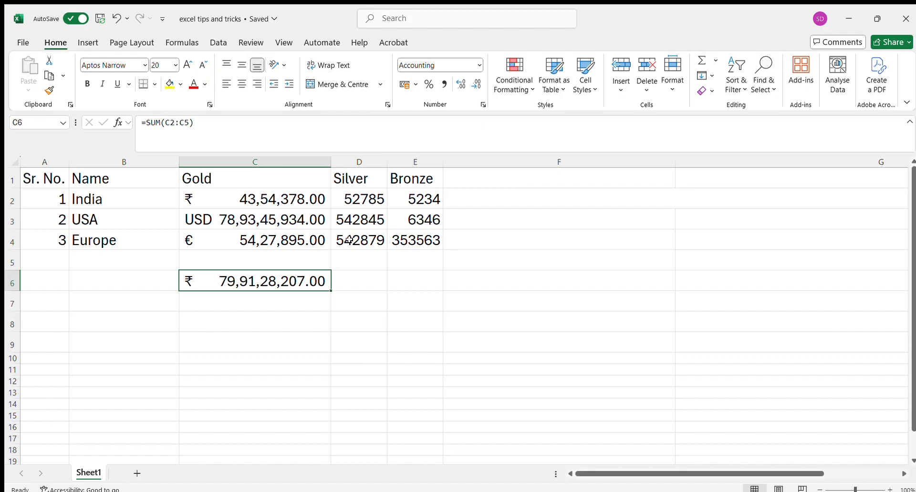
key("Up")
key("Up")
key("Up")
key("Down")
key("Up")
key("Up")
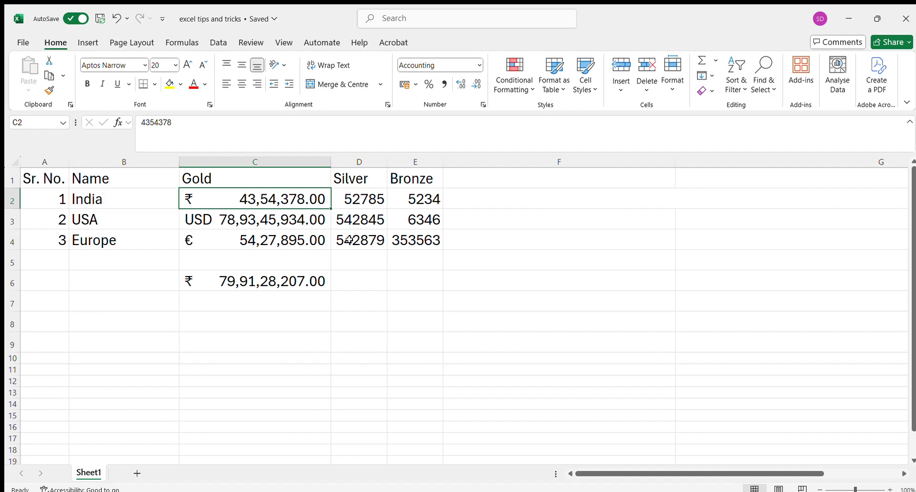
key("Down")
key("Down")
key("Up")
key("Up")
key("Down")
key("Down")
key("Up")
key("Up")
key("Down")
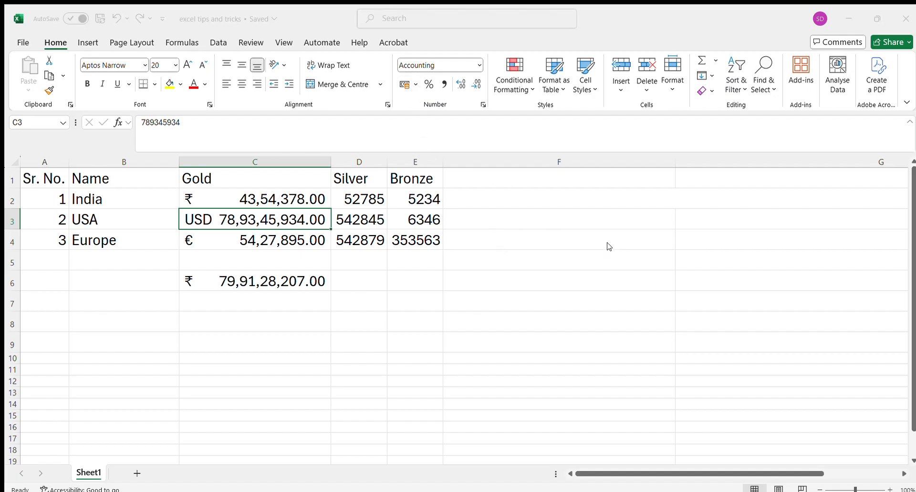
Step: Remove the currency symbol from the USA Gold amount, try prefixing the number with "usd " as text, and undo that entry
left_click(703, 430)
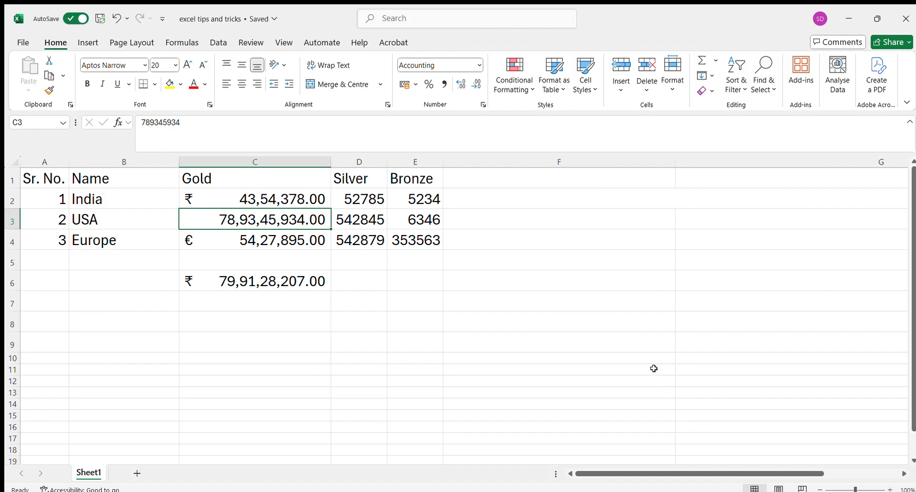
key("F2")
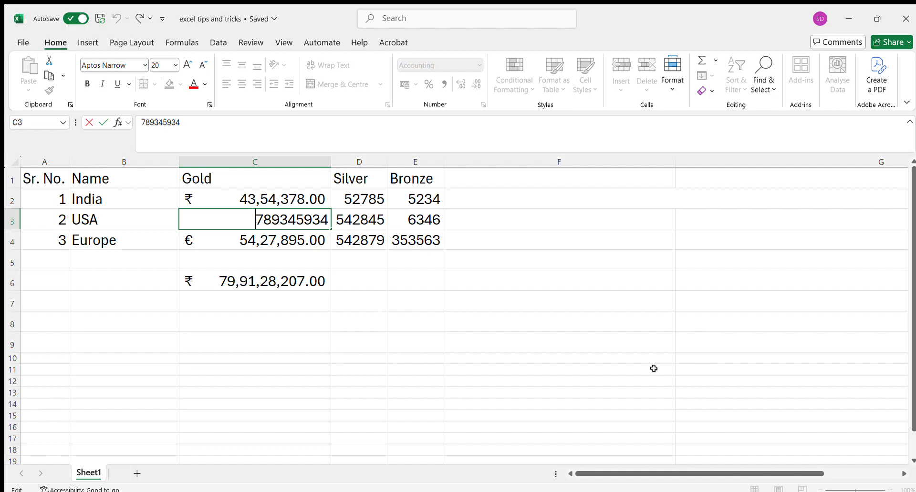
type("usd")
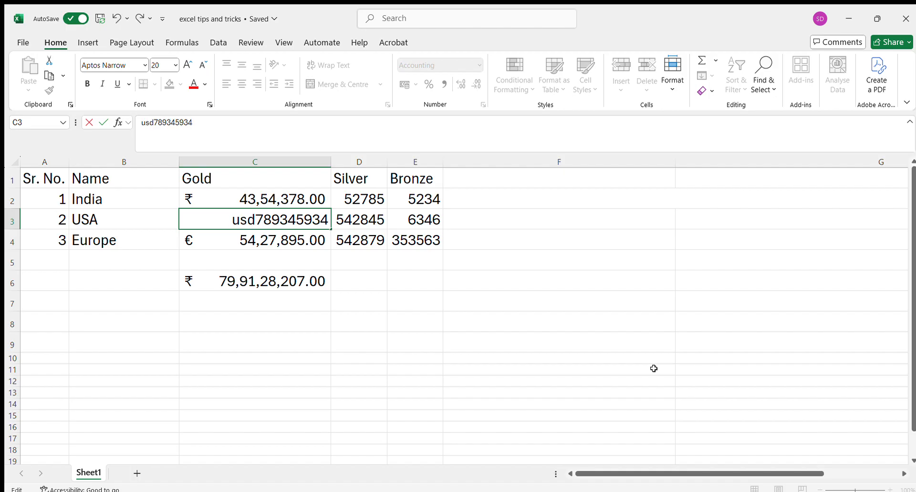
key("Return")
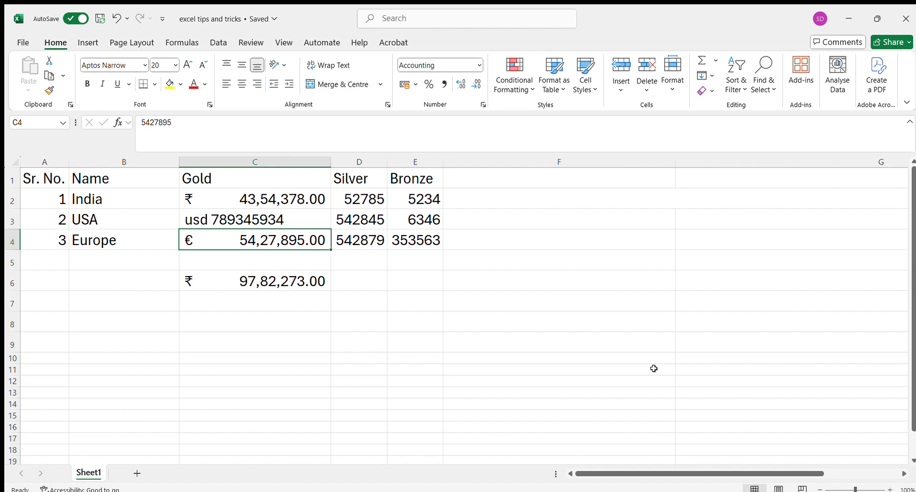
key("Up")
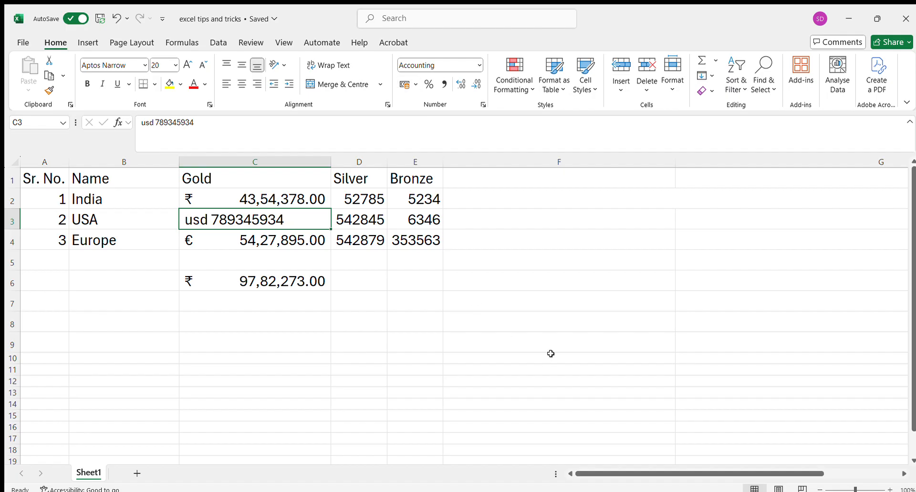
key("ctrl+z")
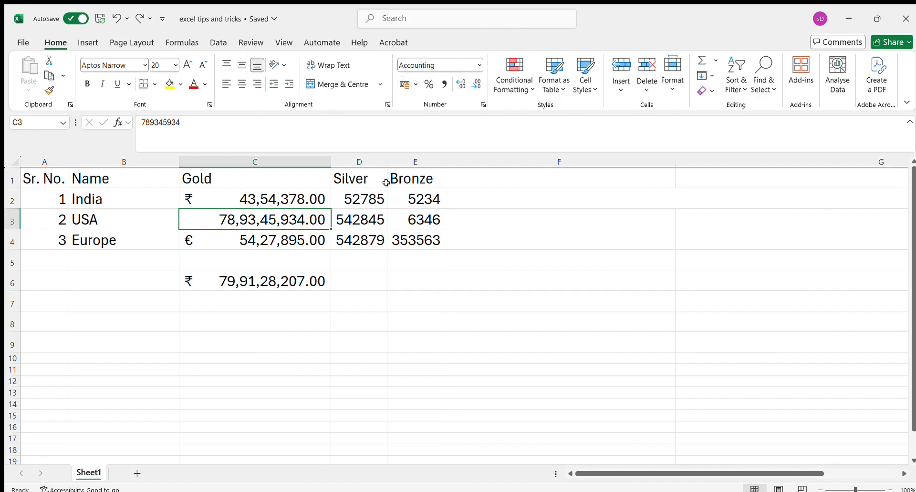
Step: Try the General format on the USA Gold amount, and set it to Number with two decimals and a thousands separator
key("ctrl+1")
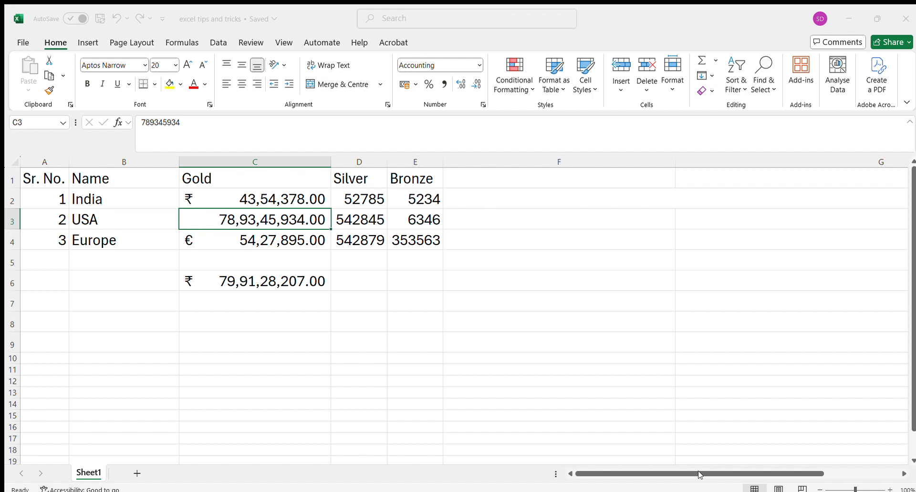
left_click(708, 427)
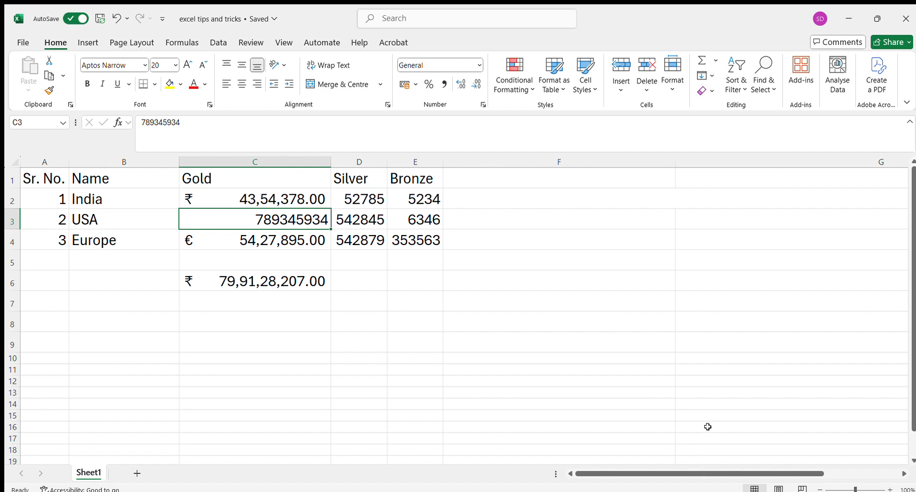
key("ctrl+1")
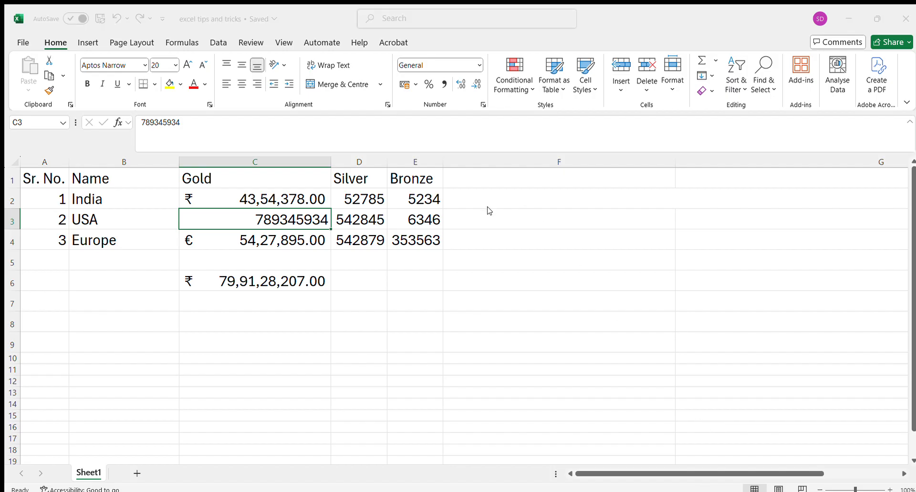
left_click(689, 434)
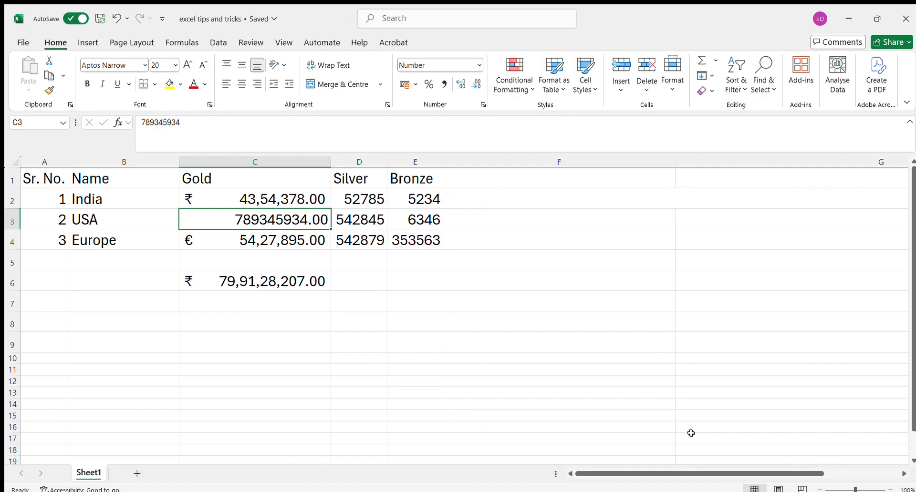
key("ctrl+1")
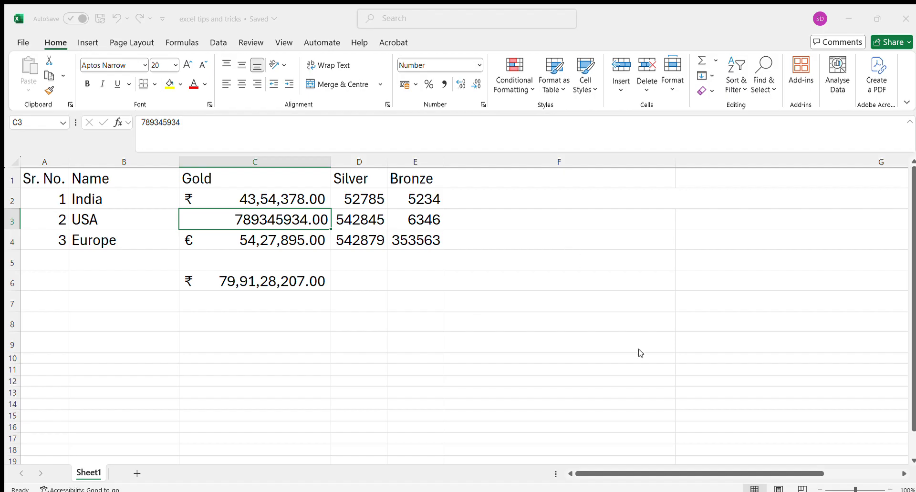
left_click(673, 428)
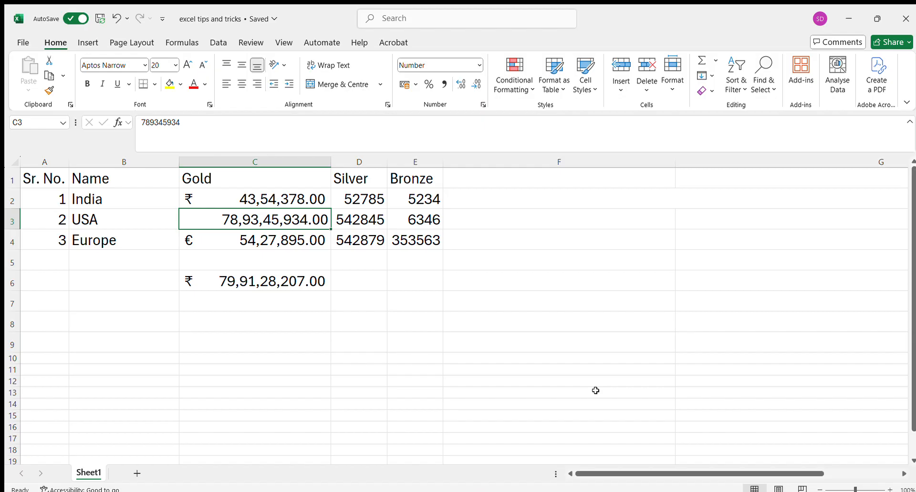
Step: Insert the comma separators directly into the USA Gold value in C3, entering it as 78,93,45,934
key("F2")
key("Left")
type(",")
key("Left")
key("Left")
key("Left")
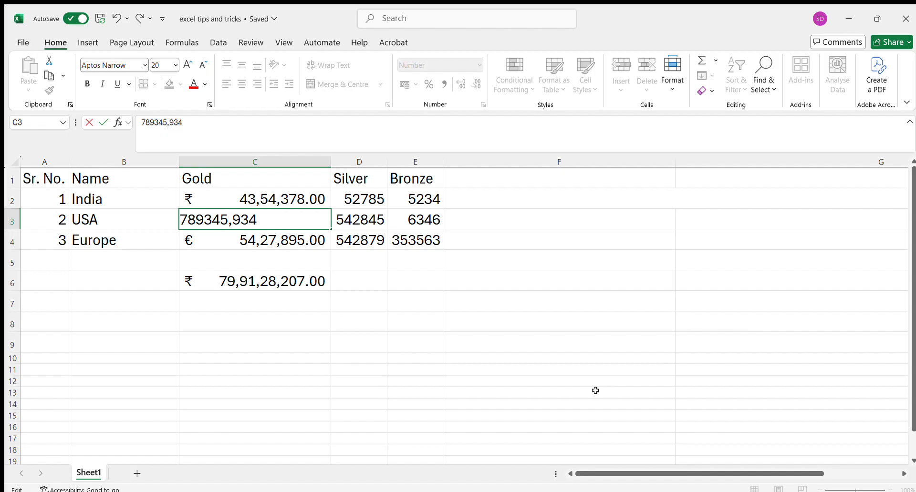
type(",")
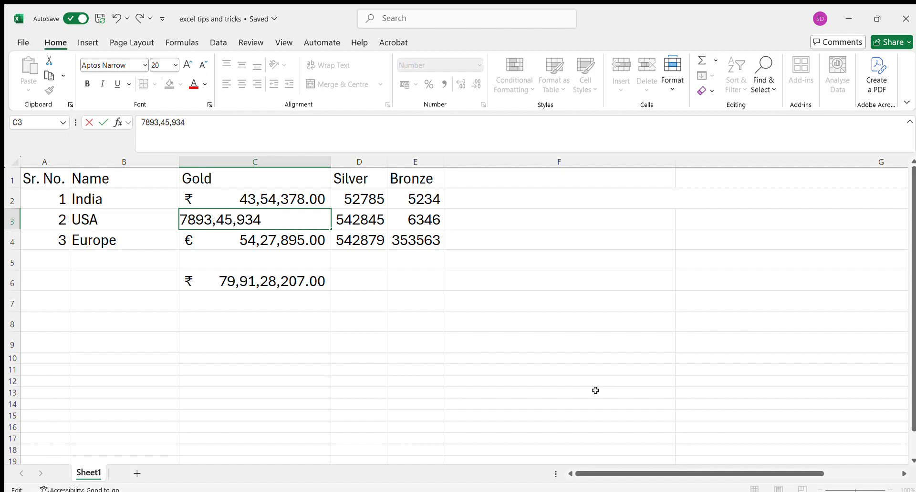
key("Left")
key("Left")
type(",")
key("Return")
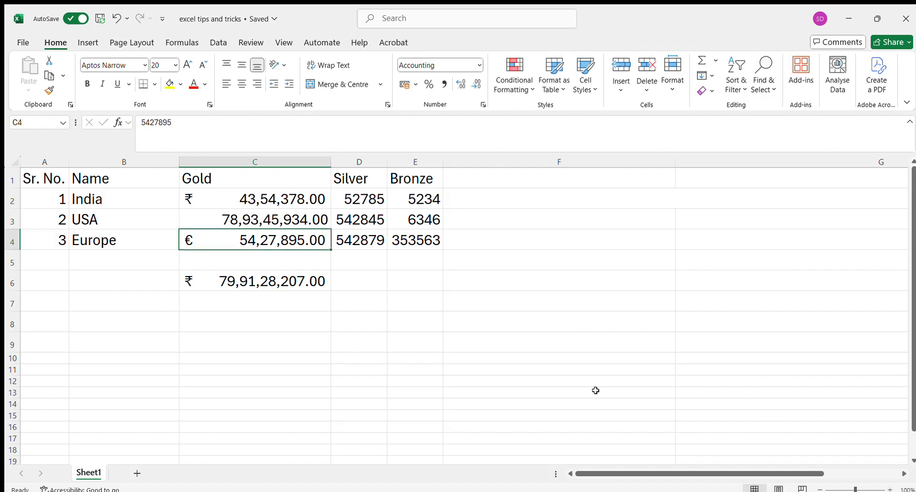
Step: Re-enter the USA Gold amount in C3 with two decimals and a comma before the last three digits, as 789345,934.00
key("Up")
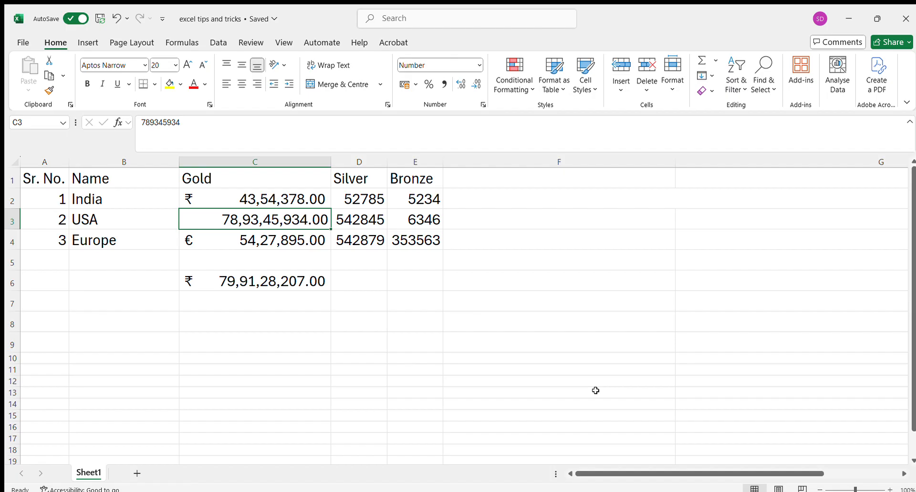
key("F2")
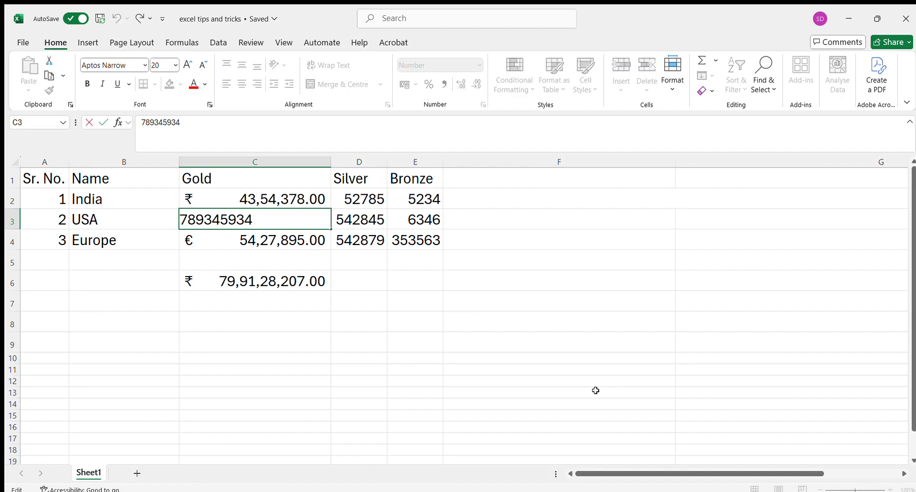
type(".00")
key("Left")
key("Left")
key("Left")
key("Left")
key("Left")
key("Left")
type(",")
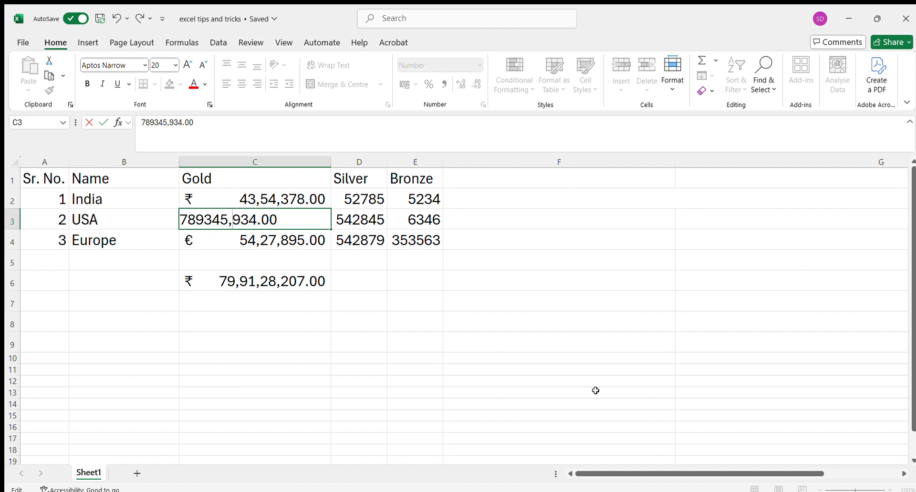
key("Return")
key("Up")
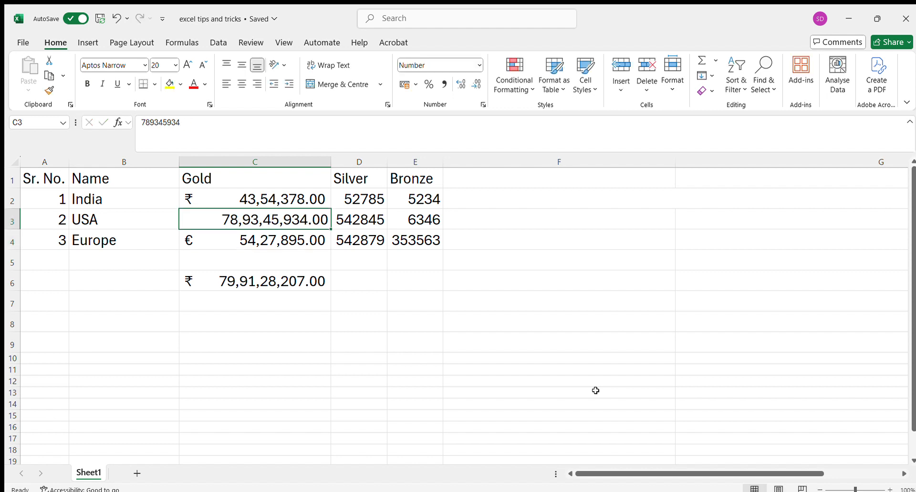
Step: Reset the USA Gold cell C3 to the General format and re-enter its value with comma separators as 78,93,45,934
key("ctrl+1")
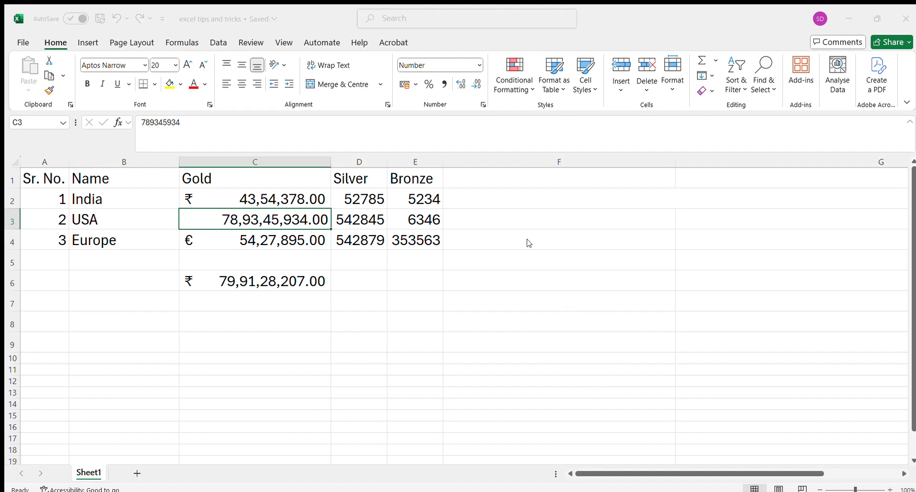
left_click(684, 424)
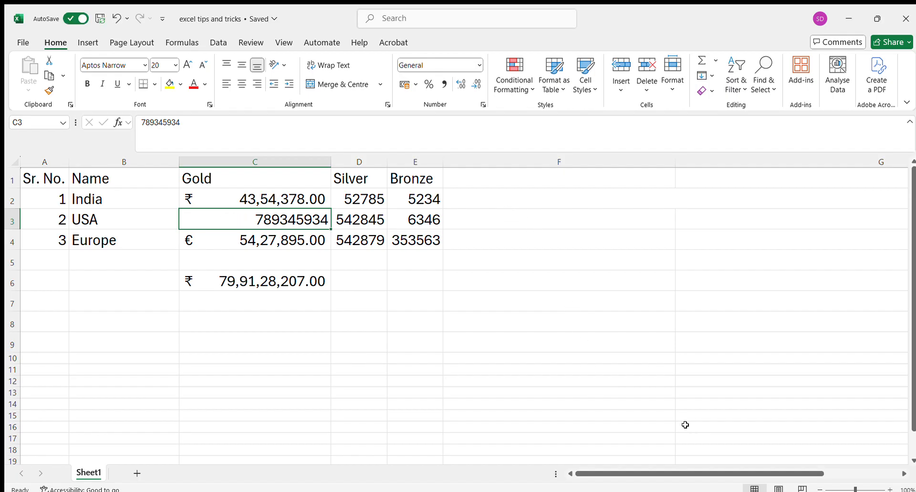
key("F2")
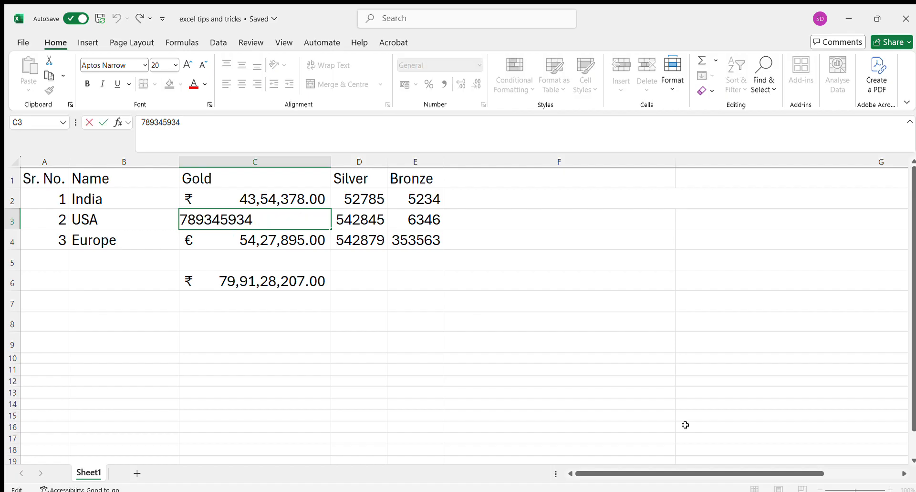
key("Left")
key("Left")
key("Left")
key("Left")
key("Right")
type(",")
key("Left")
key("Left")
key("Left")
key("Left")
key("Right")
type(",")
key("Left")
key("Left")
key("Left")
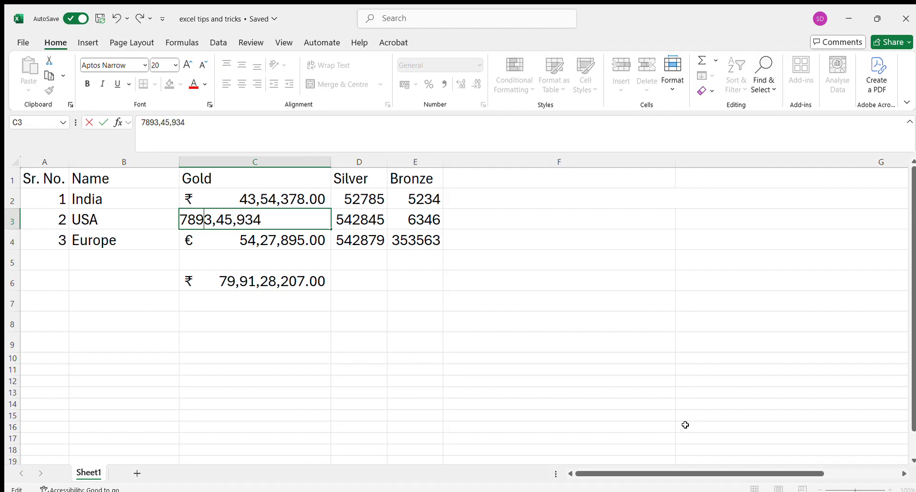
type(",")
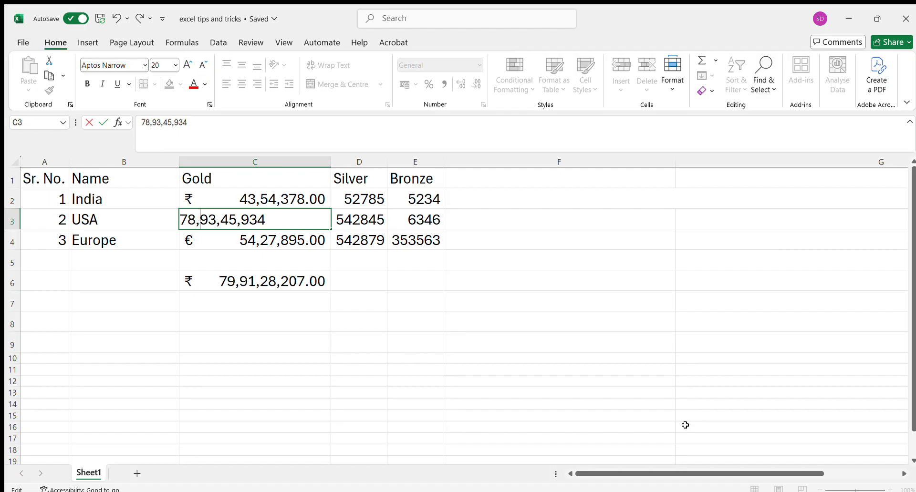
key("Return")
key("Up")
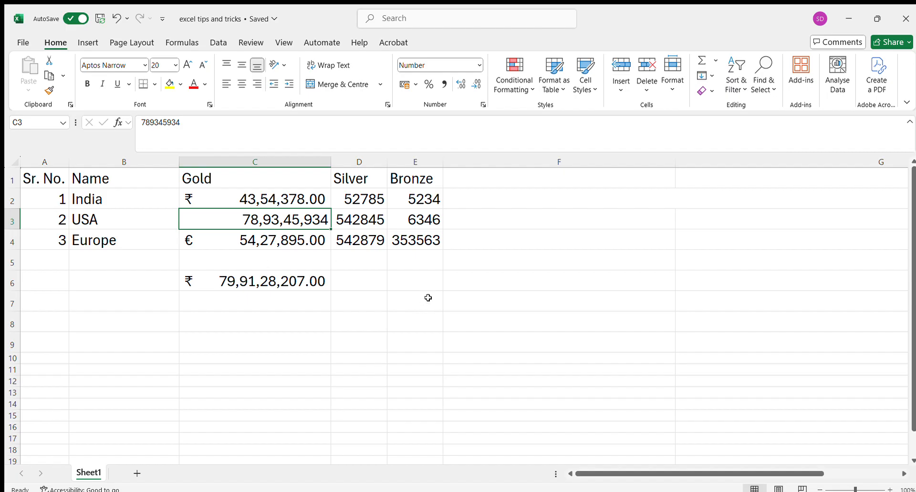
Step: Check the total's formula in C6 and enter 4,321 in the empty Gold cell C5
key("Down")
key("Down")
key("Down")
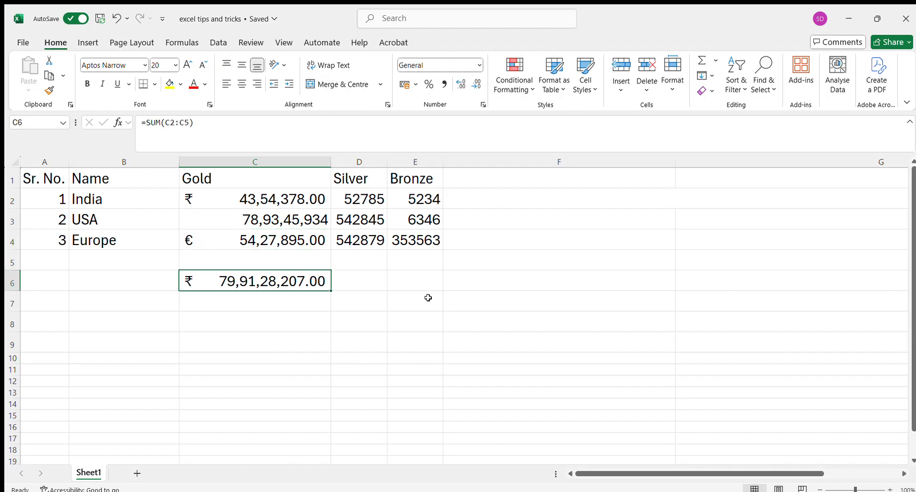
key("Up")
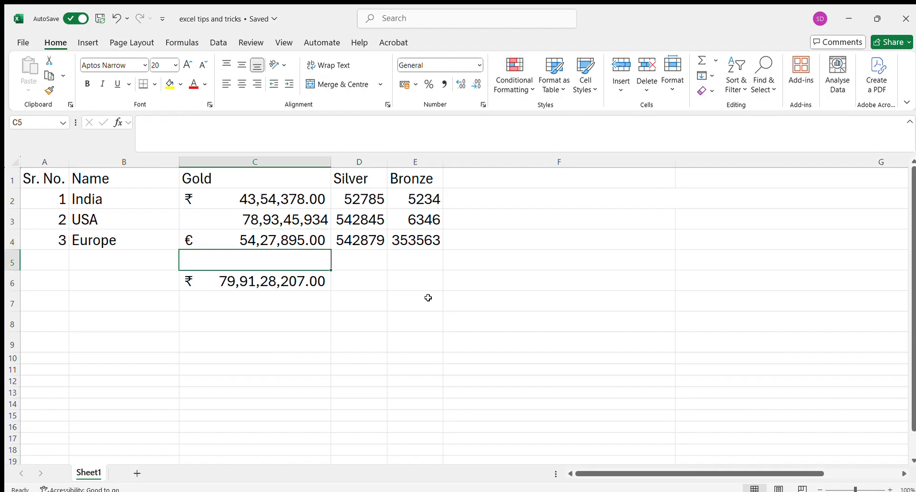
type("4,321")
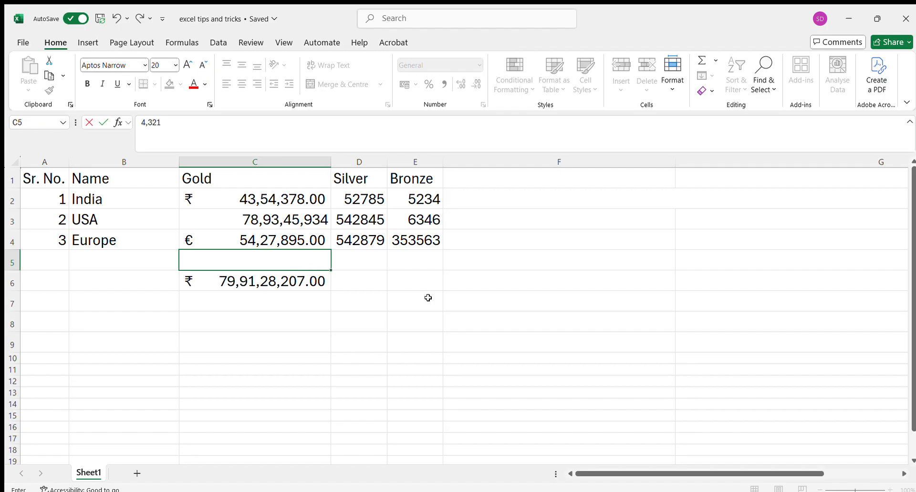
key("Return")
key("Up")
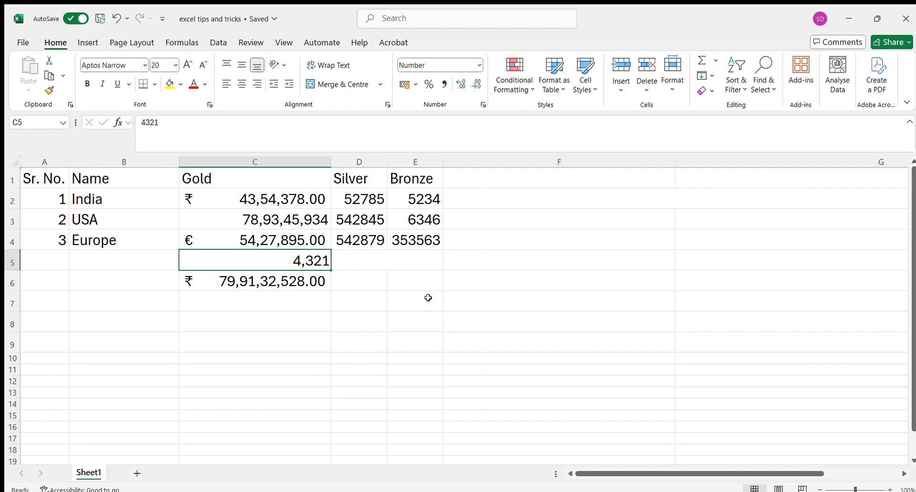
Step: Examine the cell format settings for the Gold amounts in C2:C5 and compare with the Silver and Bronze cells in row 2
key("Up")
key("Up")
key("Up")
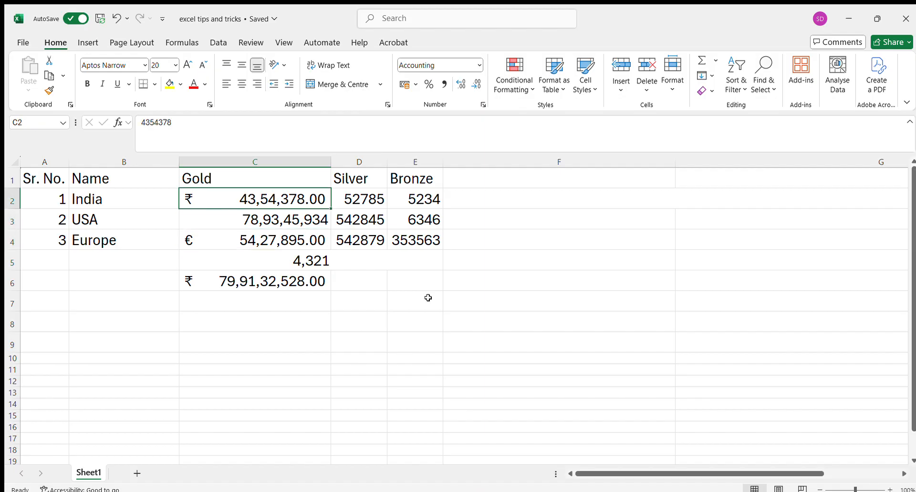
key("shift+Down")
key("shift+Down")
key("shift+Down")
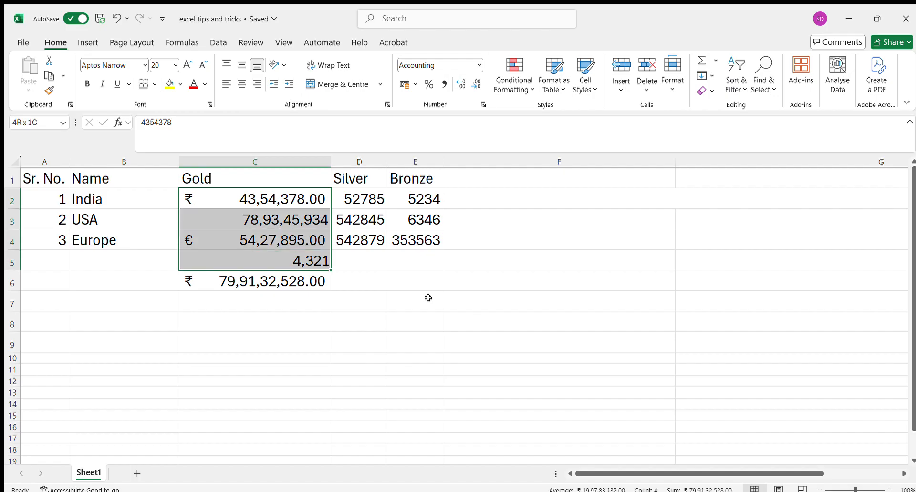
key("ctrl+1")
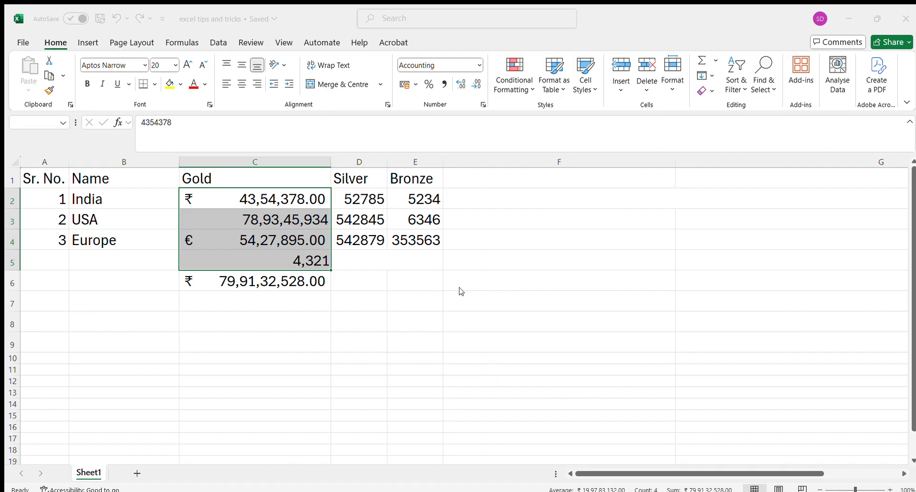
left_click(766, 246)
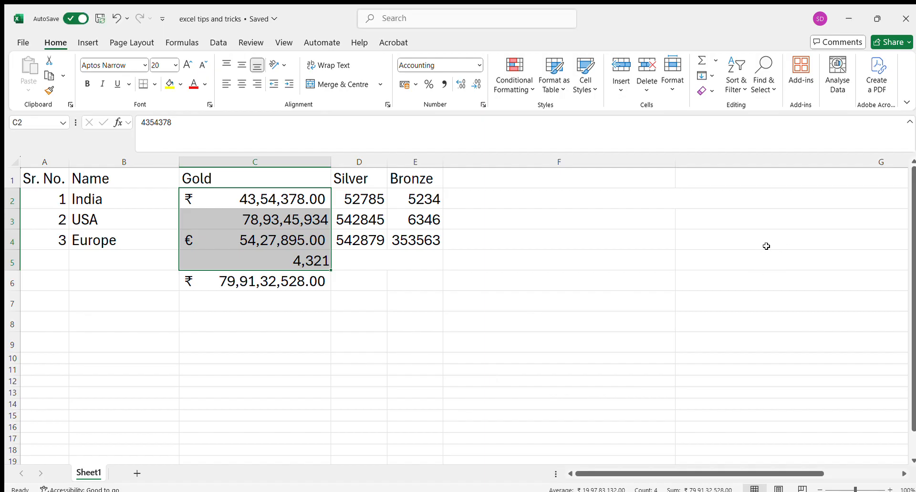
key("Right")
key("Right")
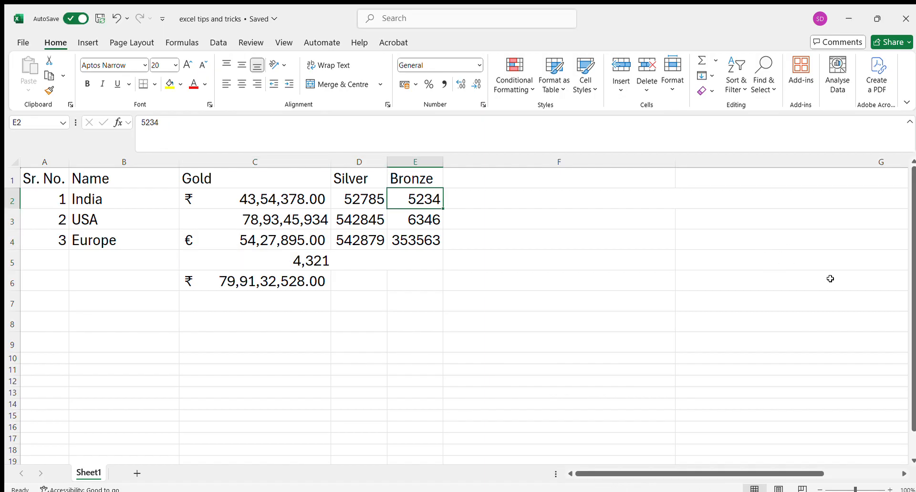
key("Left")
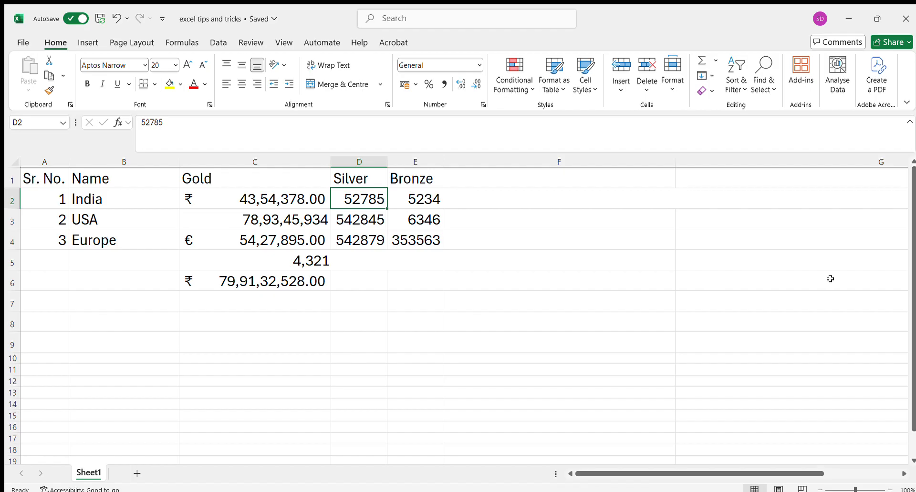
Step: Vary the decimal places of the Gold total in C6, up to five and down to none, ending with three decimals
left_click(281, 283)
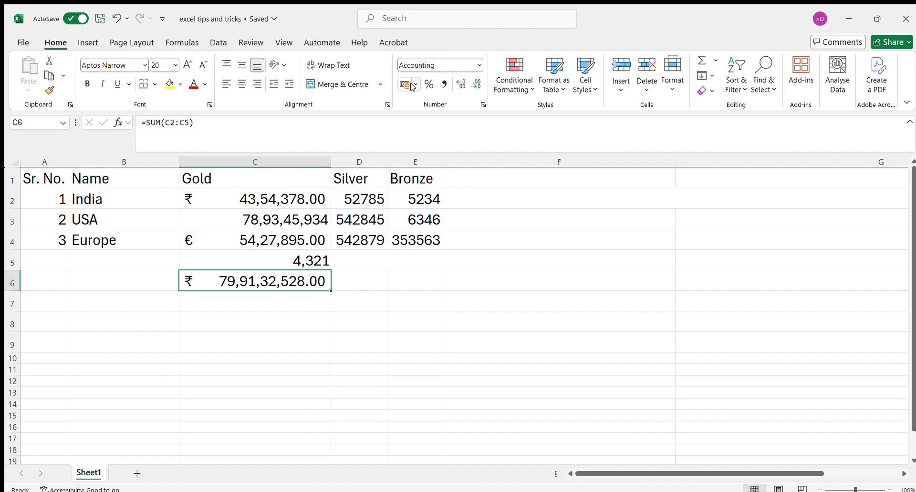
left_click(461, 86)
left_click(460, 86)
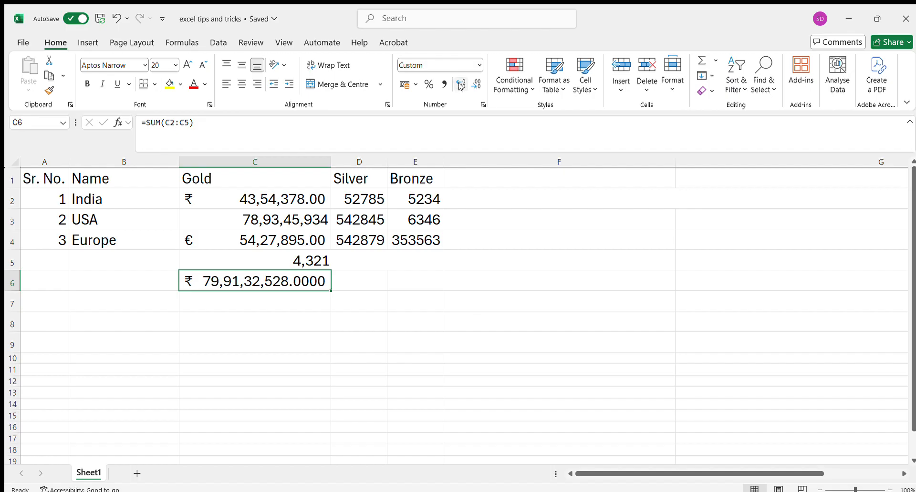
left_click(461, 86)
left_click(475, 84)
left_click(475, 85)
left_click(475, 85)
left_click(475, 85)
left_click(475, 85)
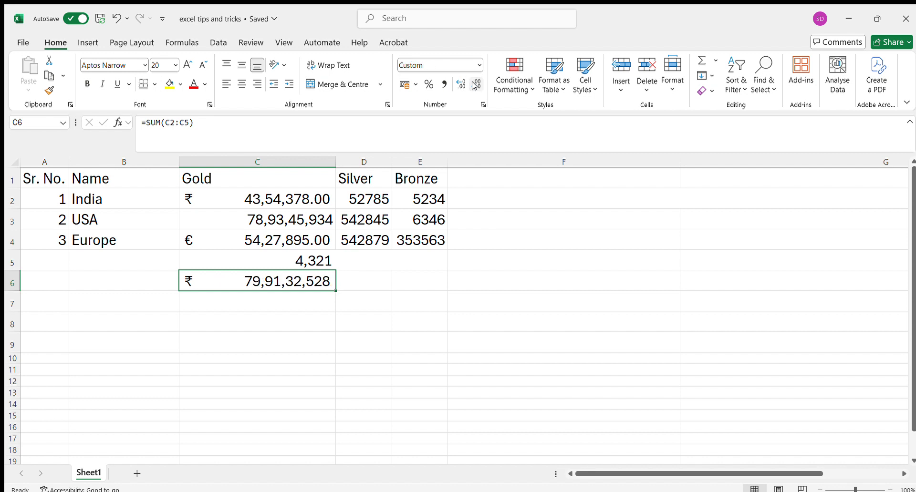
left_click(461, 85)
left_click(461, 85)
left_click(460, 84)
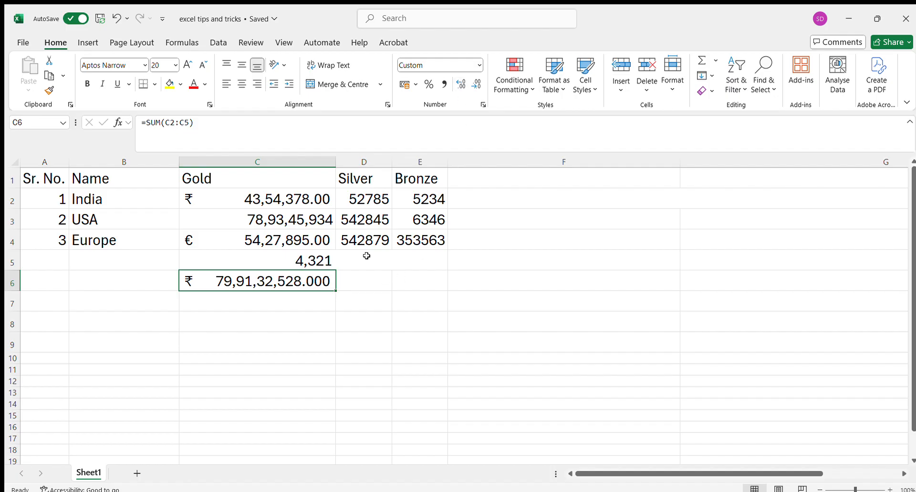
Step: Add the decimals .234678 to the India Gold amount in C2, making it 4354378.234678
left_click(369, 199)
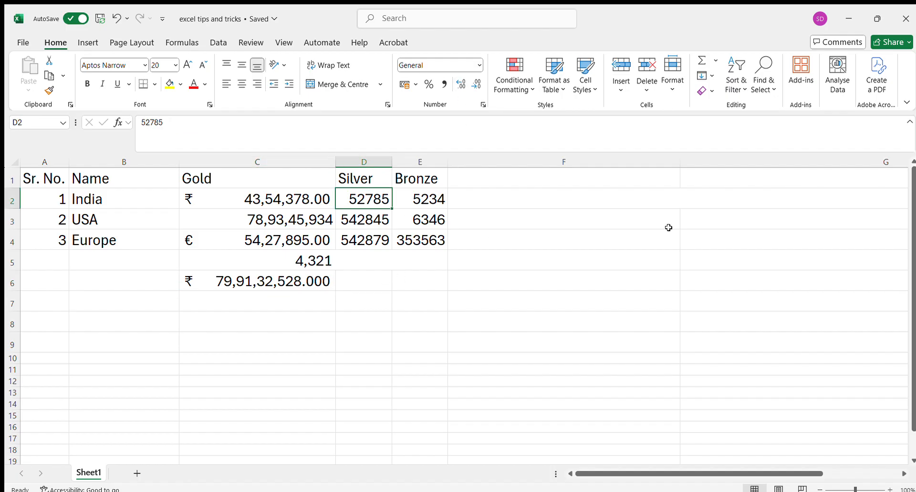
key("Left")
key("Down")
key("Down")
key("Down")
key("Up")
key("Up")
key("Up")
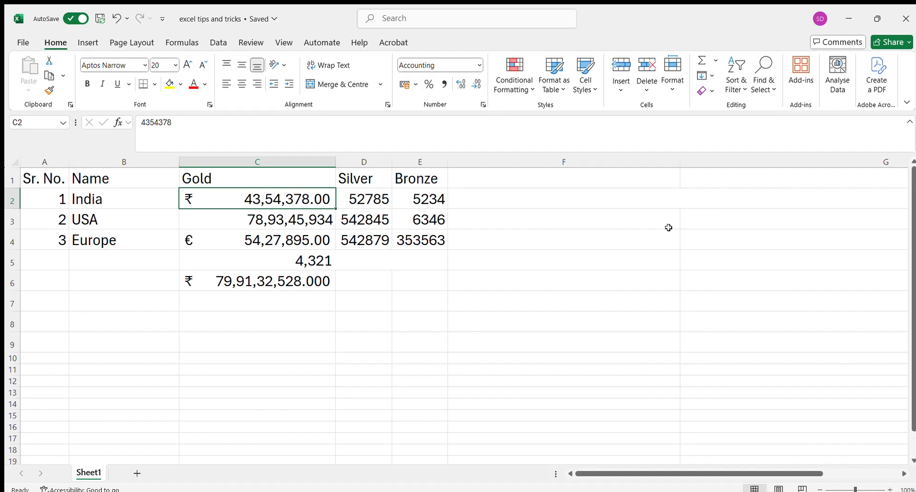
key("F2")
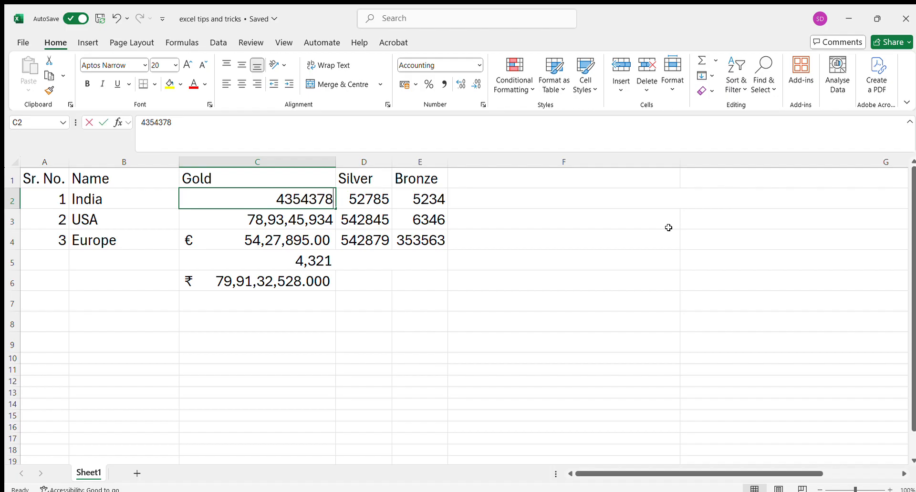
type(".234678")
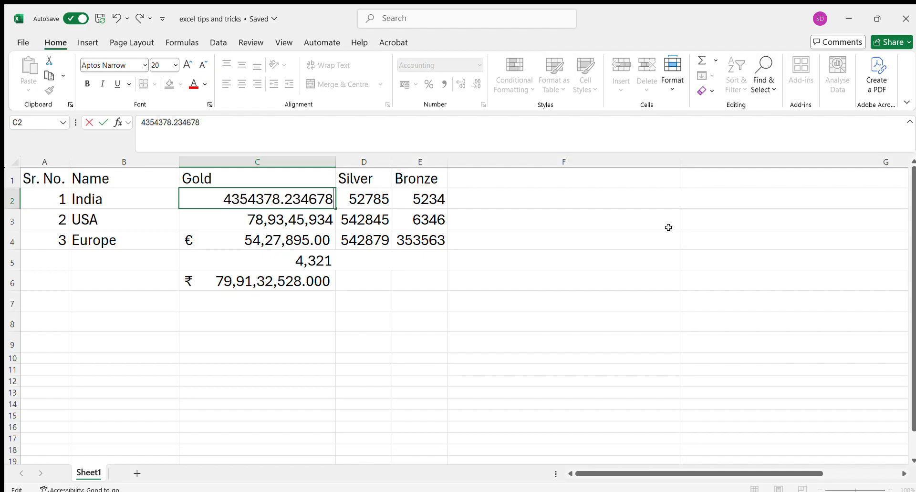
key("Return")
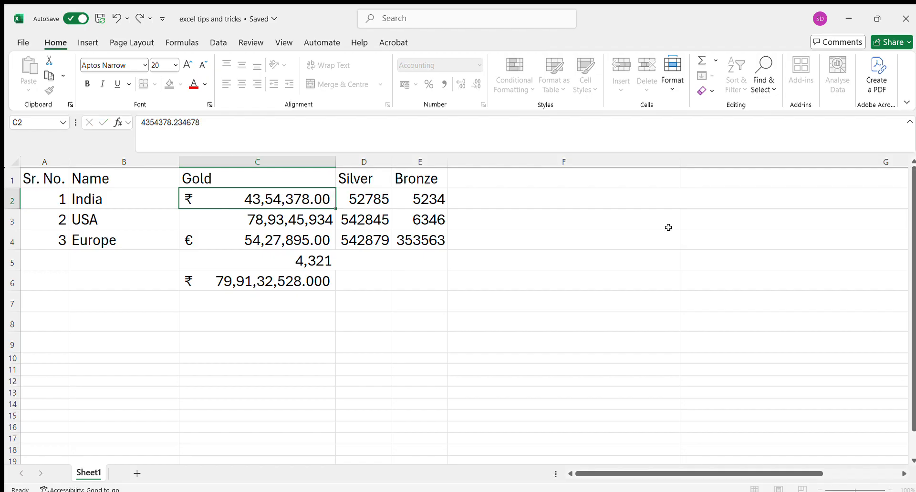
Step: Change the third decimal digit of the India Gold amount in C2 to 5, making the value 4354378.235678
key("Up")
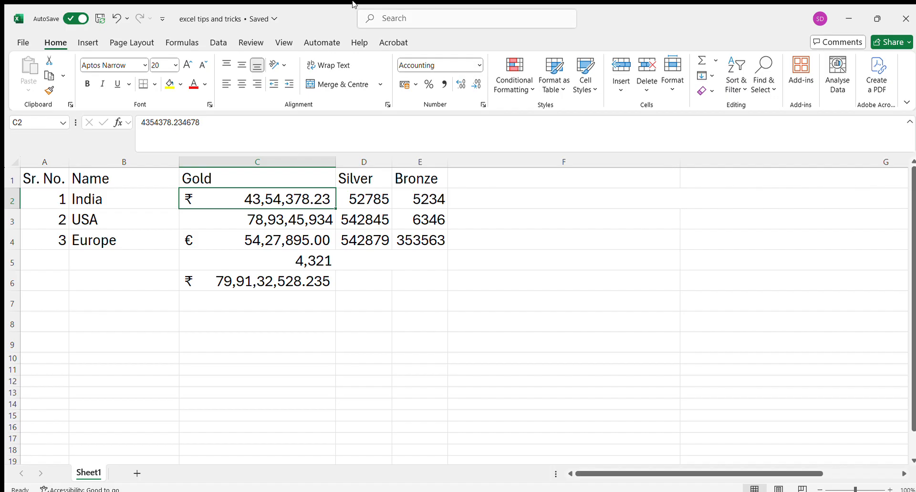
left_click(185, 122)
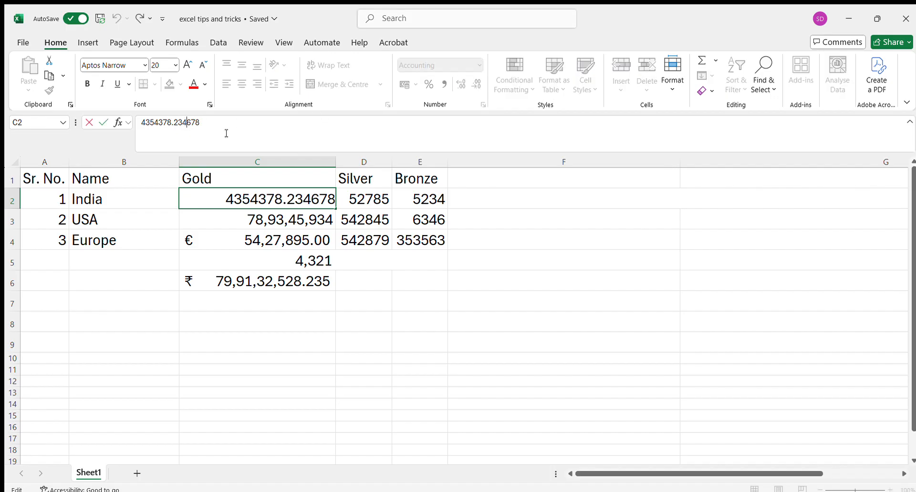
key("BackSpace")
type("5")
key("Return")
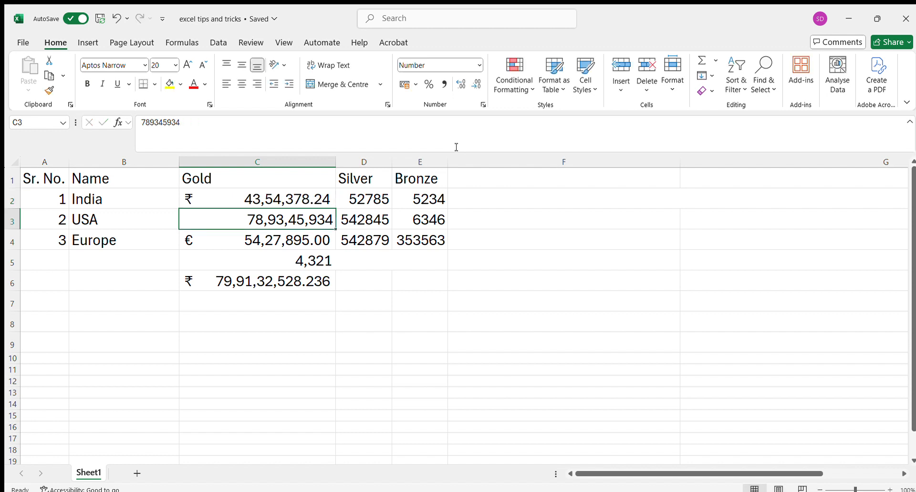
Step: Wrap the India Gold amount in C2 in a ROUNDDOWN function with 3 digits: =ROUNDDOWN(4354378.235678,3)
key("Up")
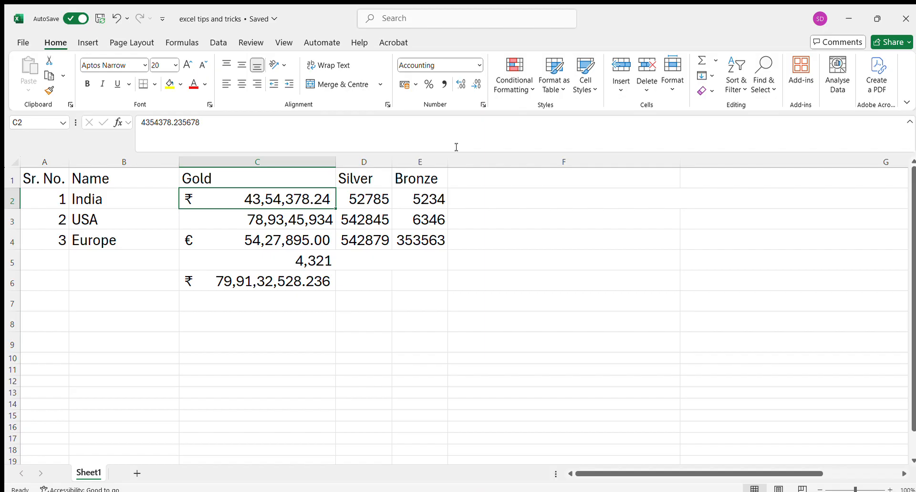
key("F2")
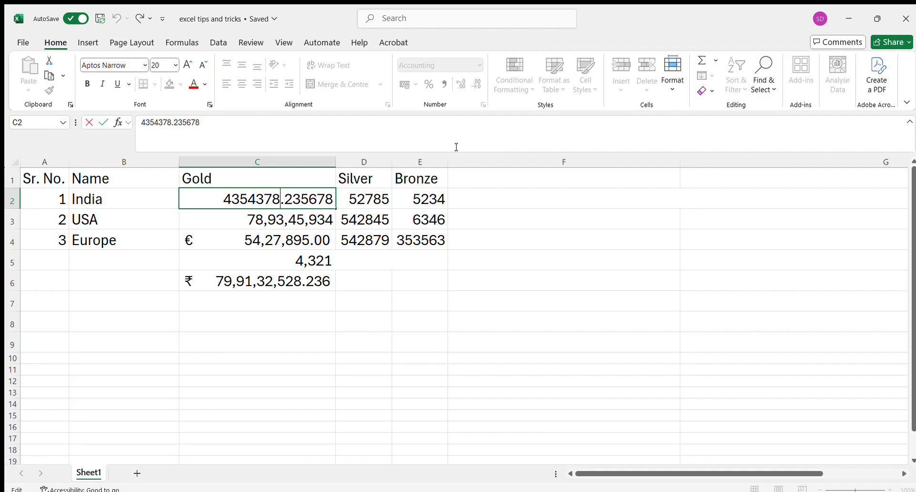
key("Home")
type("=rou")
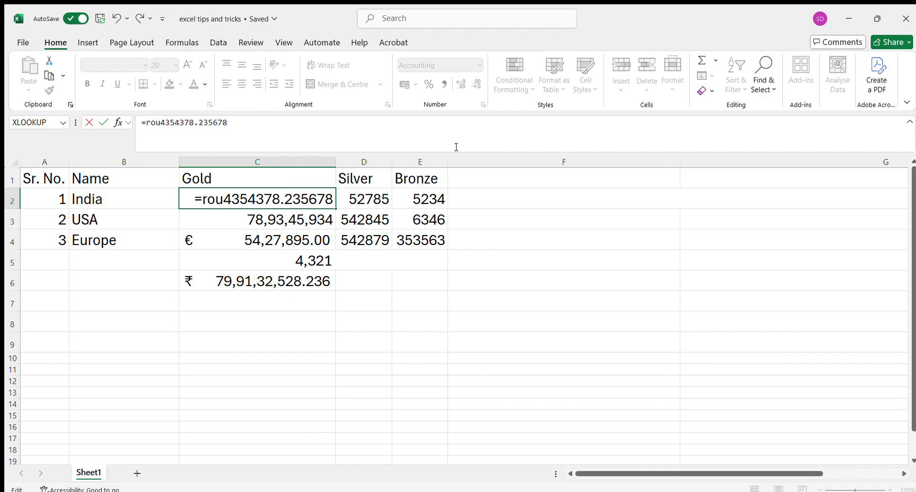
type("nd")
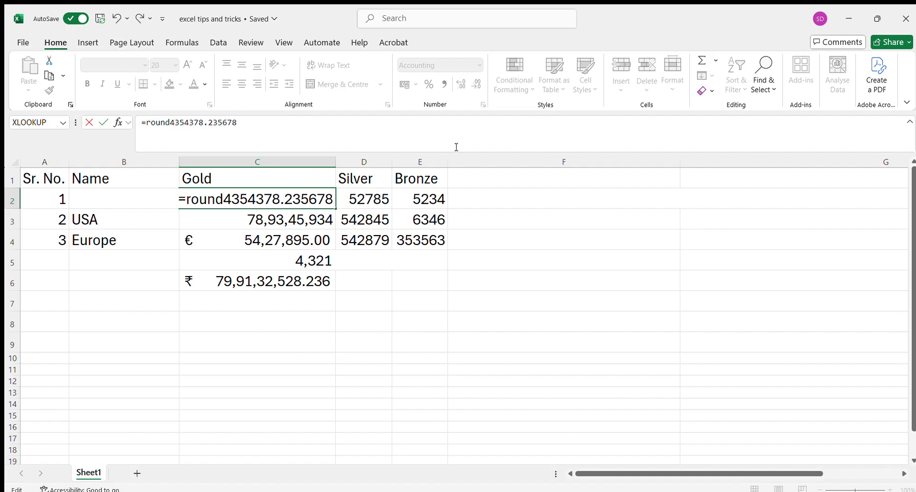
key("Down")
key("Tab")
key("Right")
key("End")
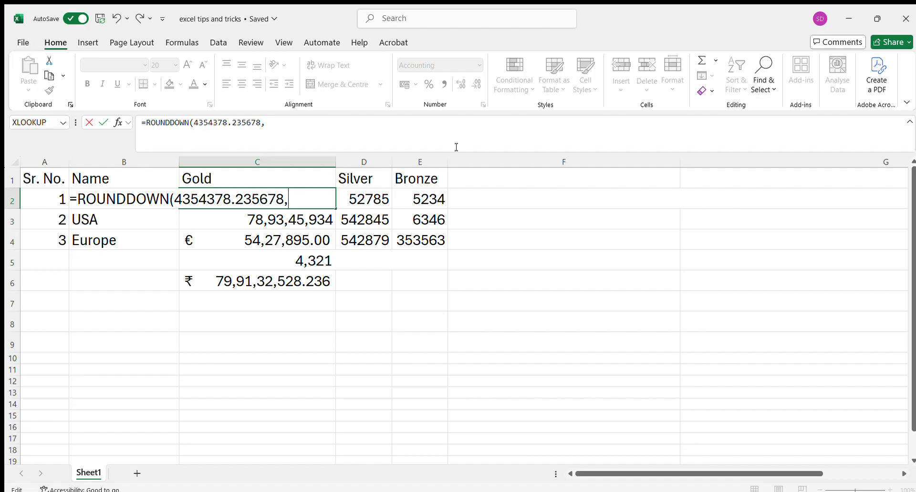
type("3)")
key("Return")
key("Up")
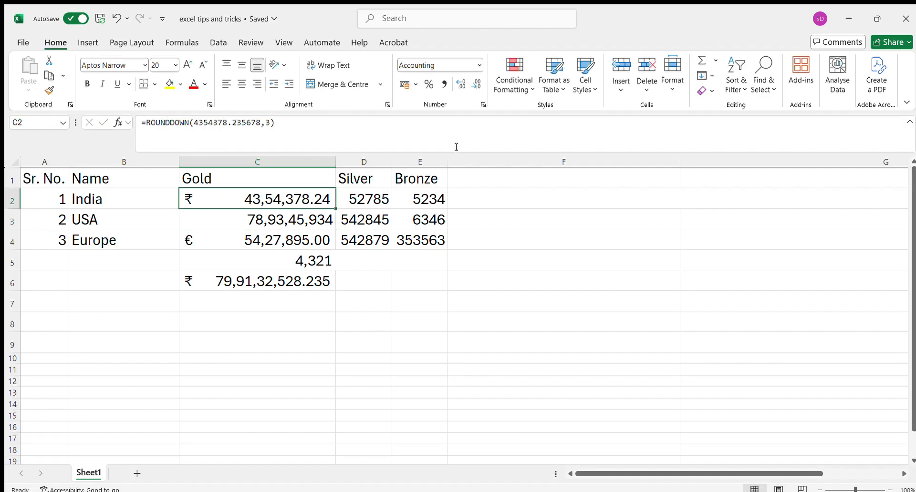
Step: Adjust the decimal places of the India Gold amount in C2, ending with five decimals
left_click(476, 86)
left_click(461, 85)
left_click(460, 85)
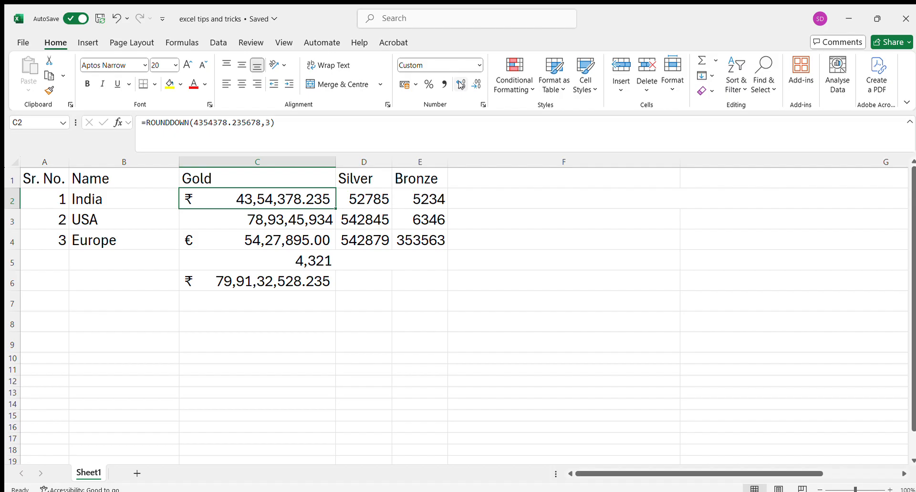
left_click(461, 84)
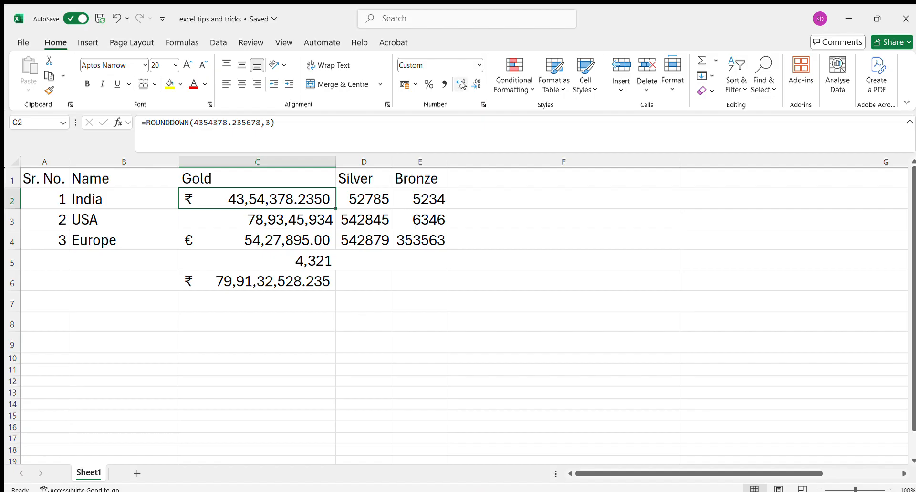
left_click(460, 85)
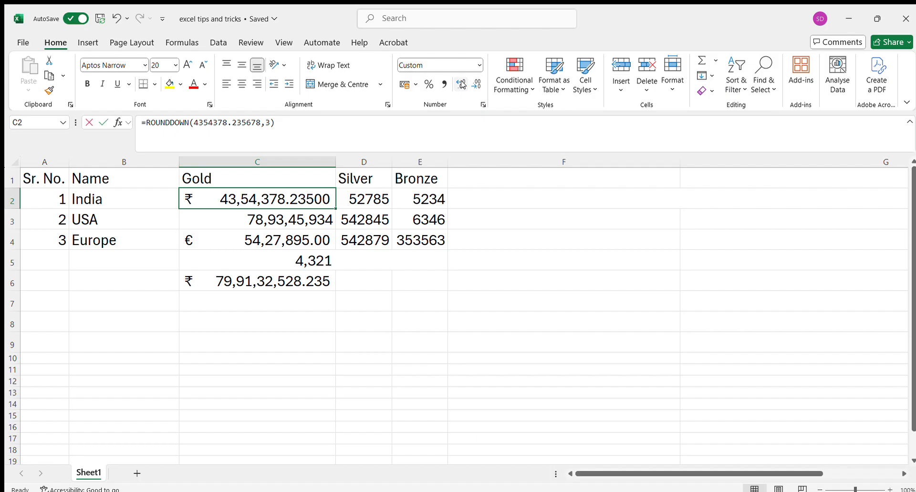
Step: Change the rounding function in C2 to ROUNDUP, giving =ROUNDUP(4354378.235678,3)
key("F2")
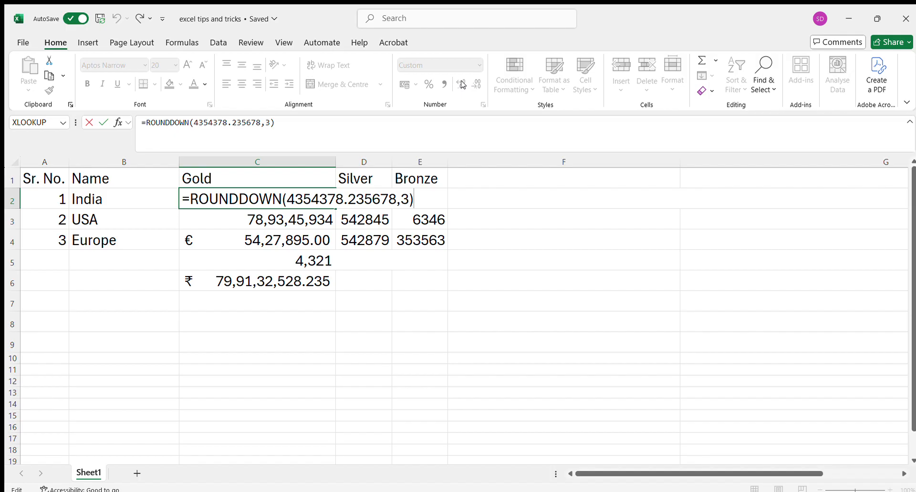
key("Left")
key("Left")
key("Left")
key("Left")
key("Left")
key("Left")
key("Left")
key("Left")
key("Left")
key("Left")
key("Left")
key("Left")
key("Left")
key("Left")
key("Left")
key("Left")
key("Left")
key("Left")
key("Left")
key("Right")
key("BackSpace")
key("BackSpace")
key("BackSpace")
key("BackSpace")
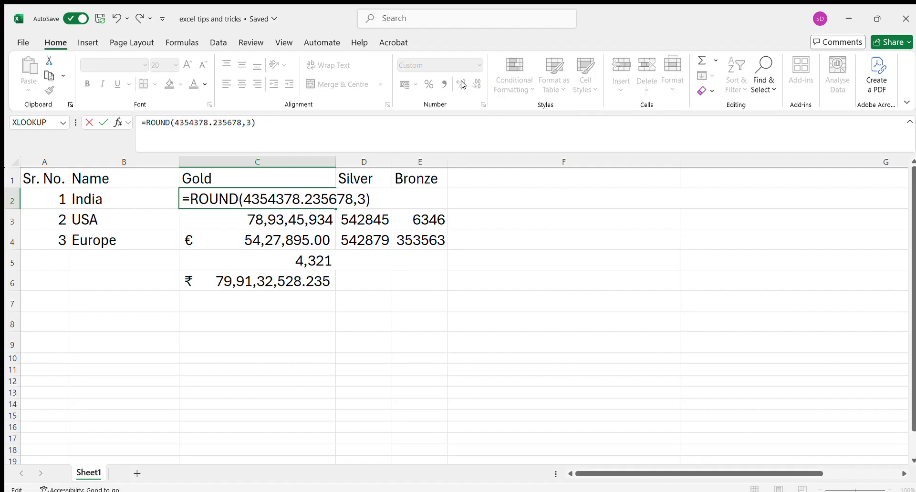
type("UP")
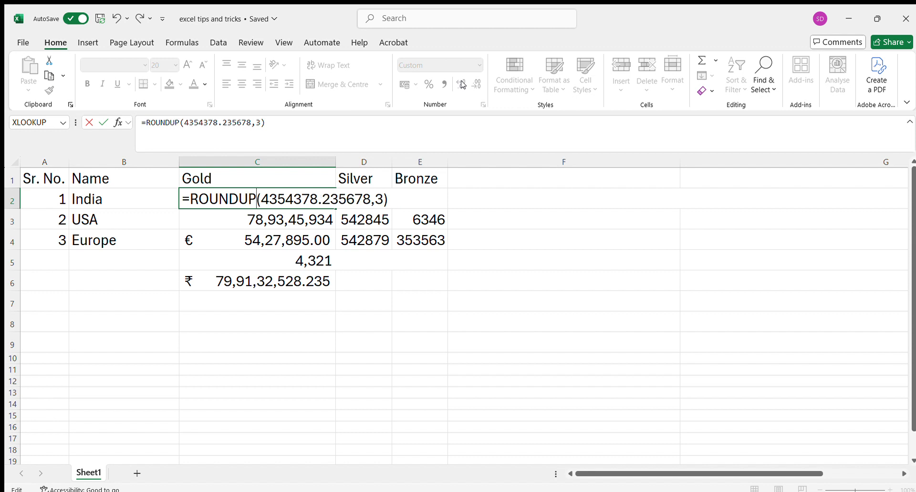
key("Return")
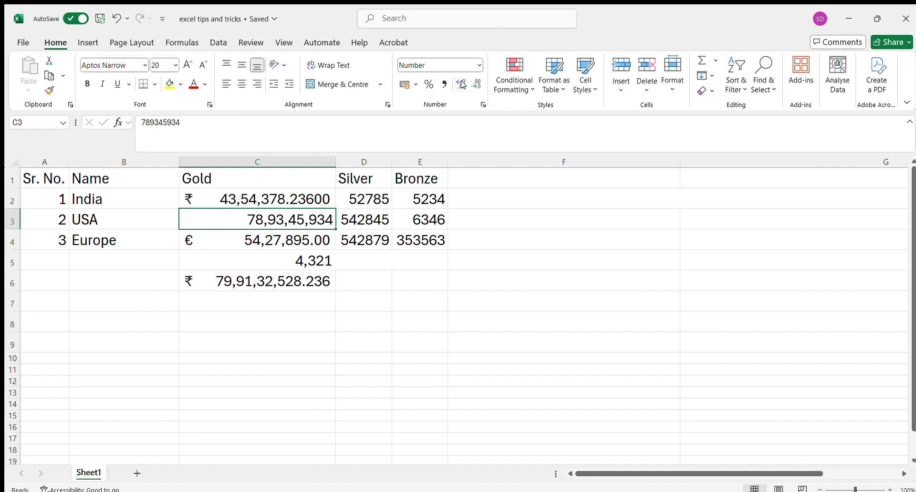
key("Up")
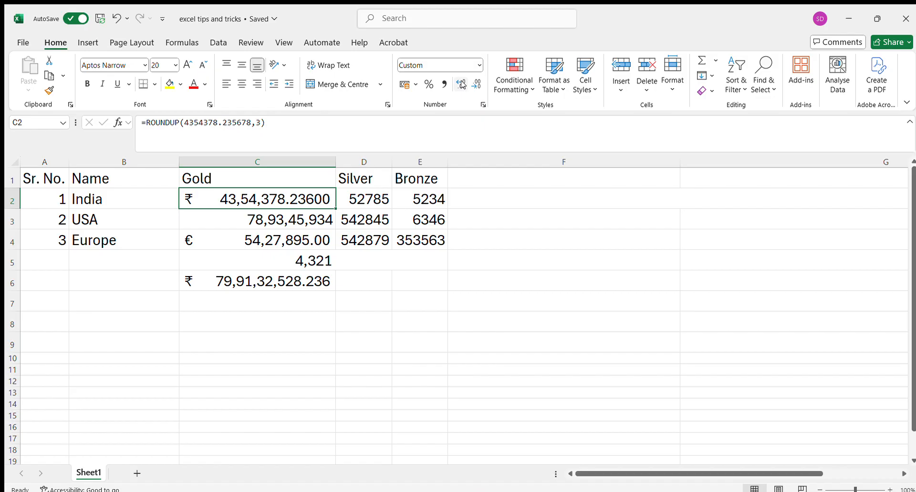
Step: Change the fourth decimal digit inside the ROUNDUP formula in C2 to 4, making the number 4354378.235478
key("F2")
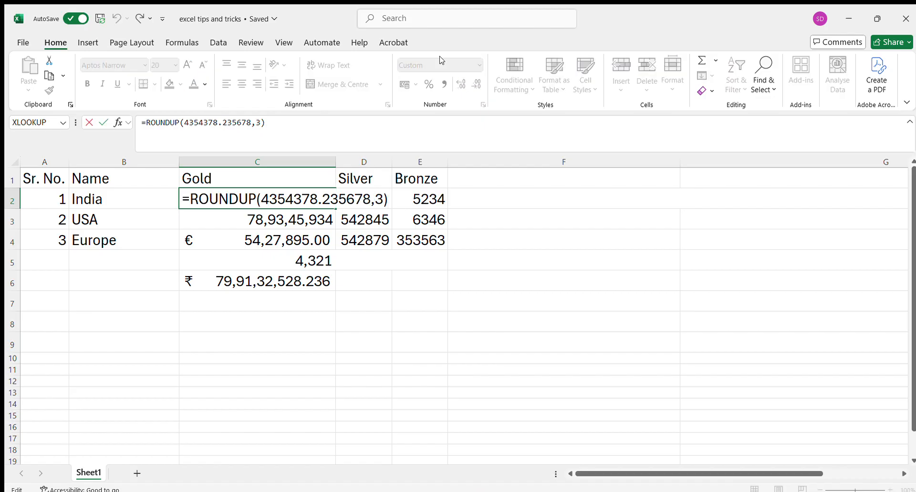
left_click(355, 199)
key("BackSpace")
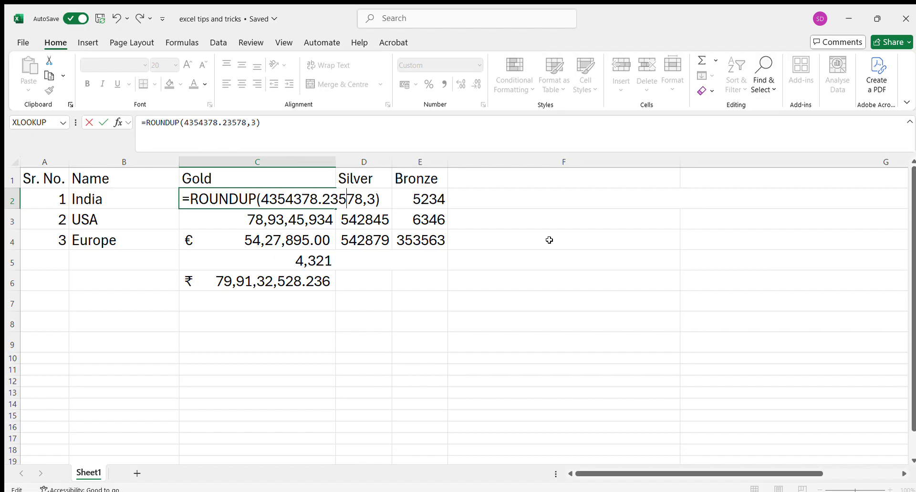
type("4")
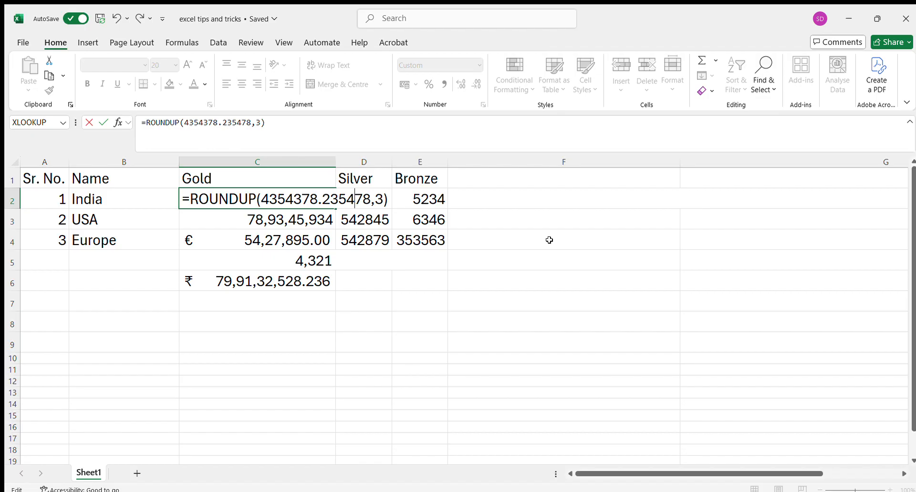
key("Return")
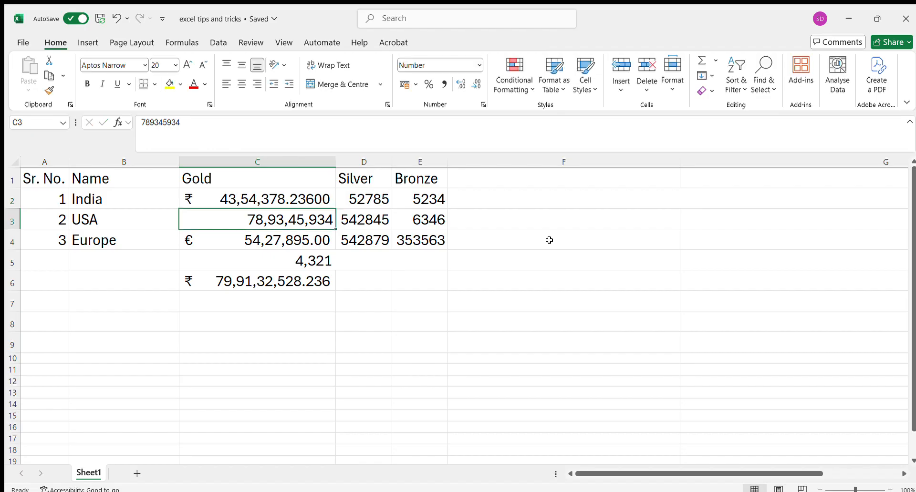
key("Up")
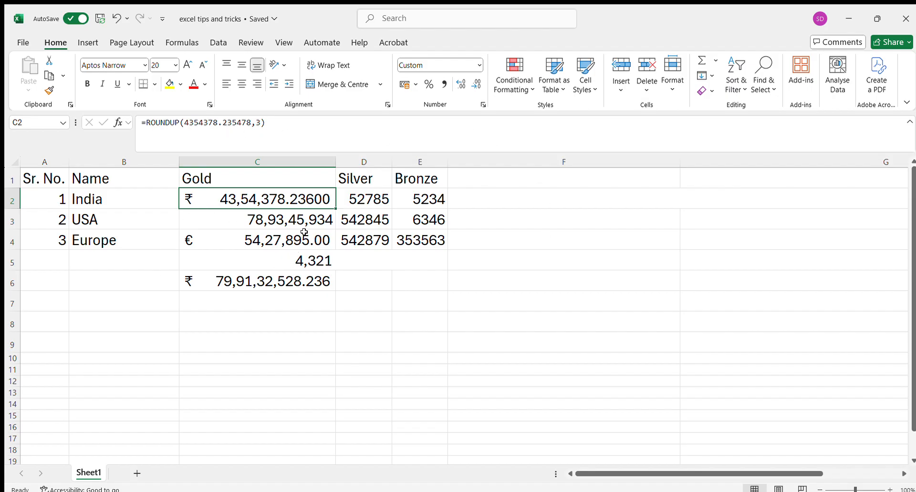
Step: Replace ROUNDUP in C2 with the plain ROUND function, giving =ROUND(4354378.235478,3)
key("F2")
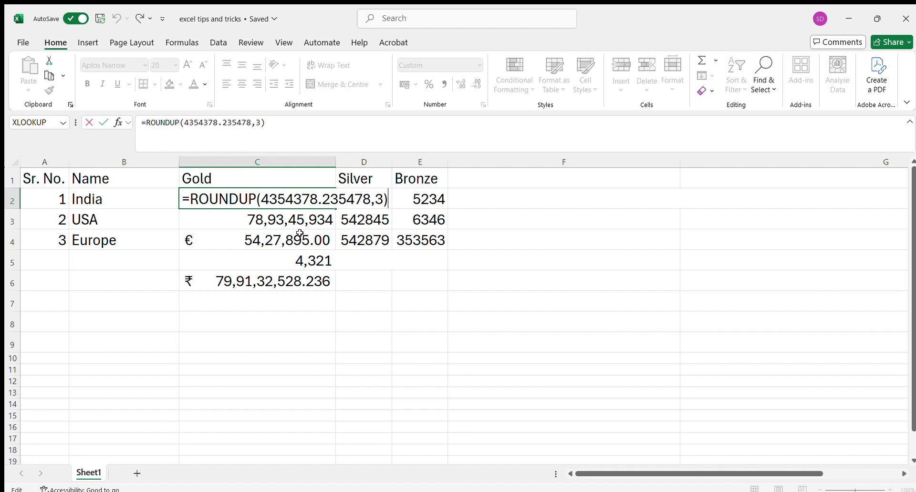
left_click(256, 201)
key("BackSpace")
key("BackSpace")
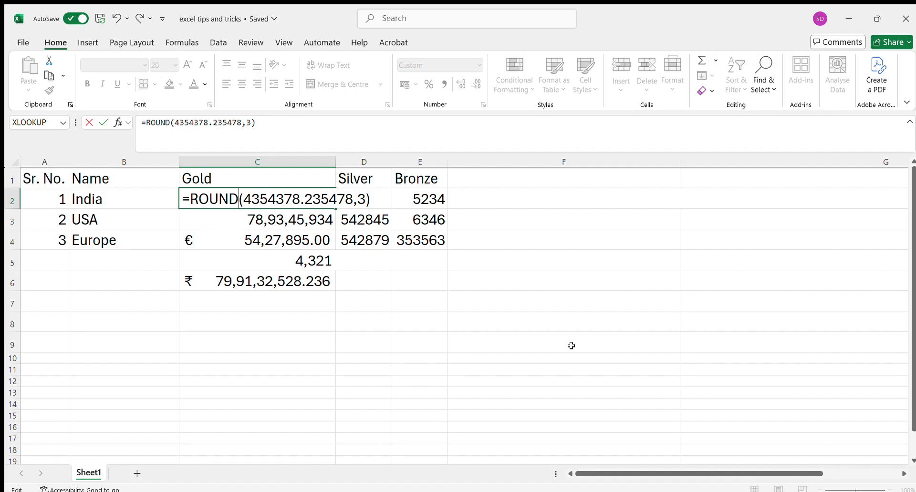
key("Return")
key("Up")
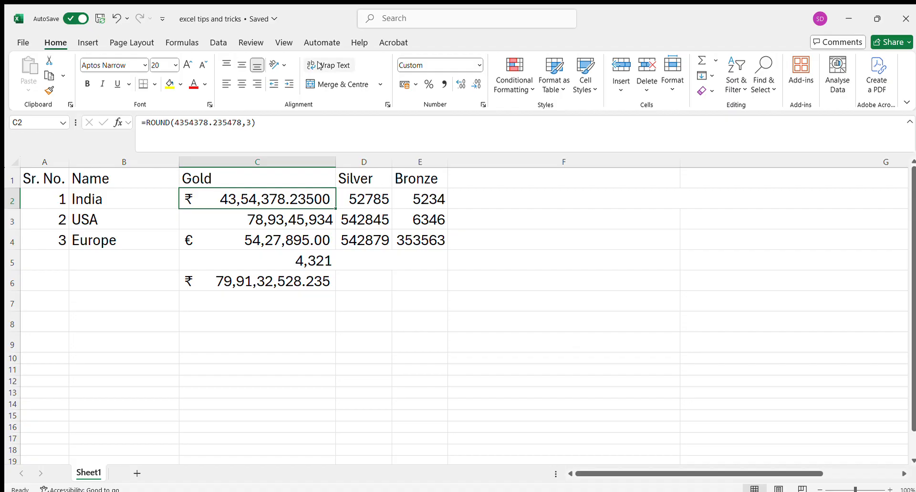
Step: Change the fourth digit of the number in C2's ROUND formula to 6, making it 4356378.235478
left_click(194, 123)
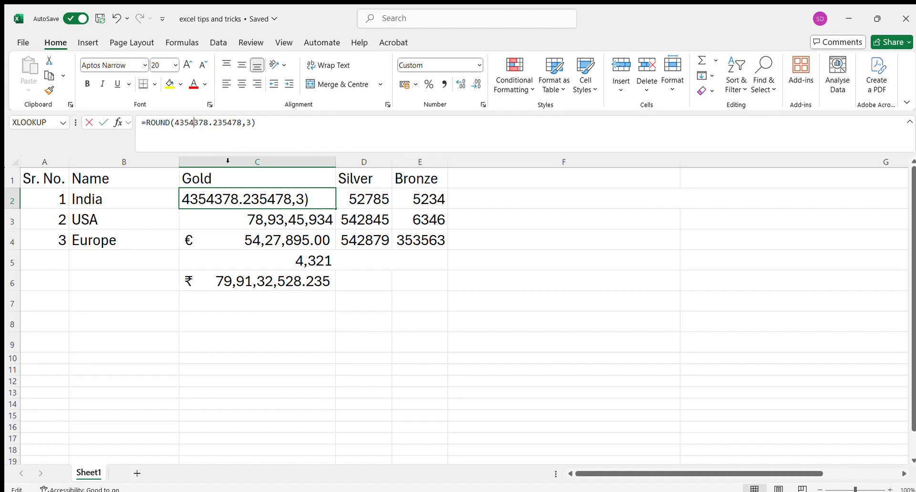
key("BackSpace")
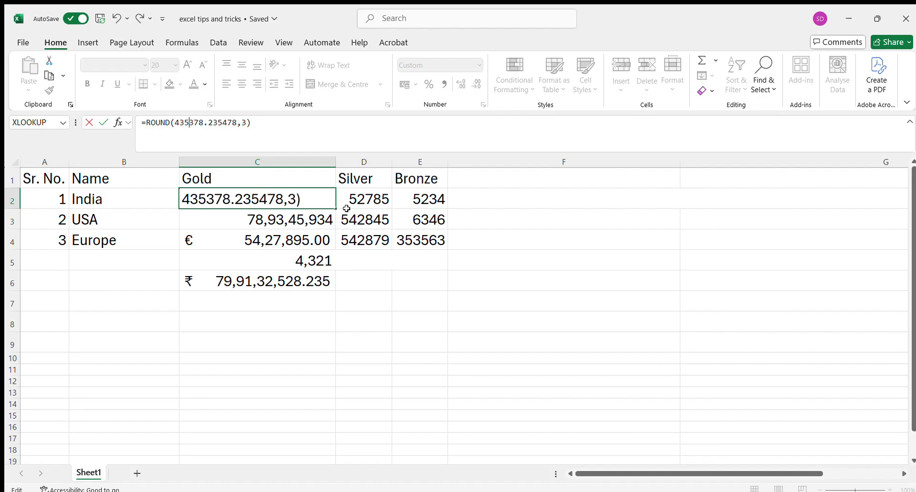
type("6")
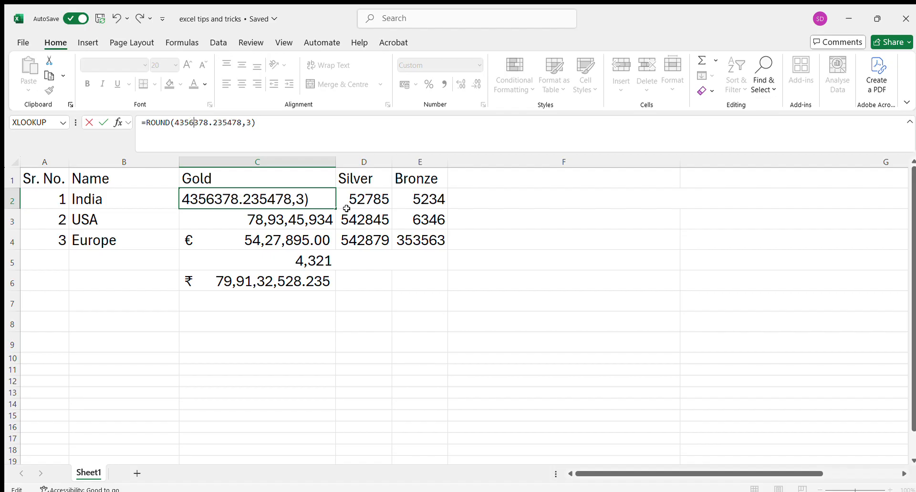
key("Return")
key("Up")
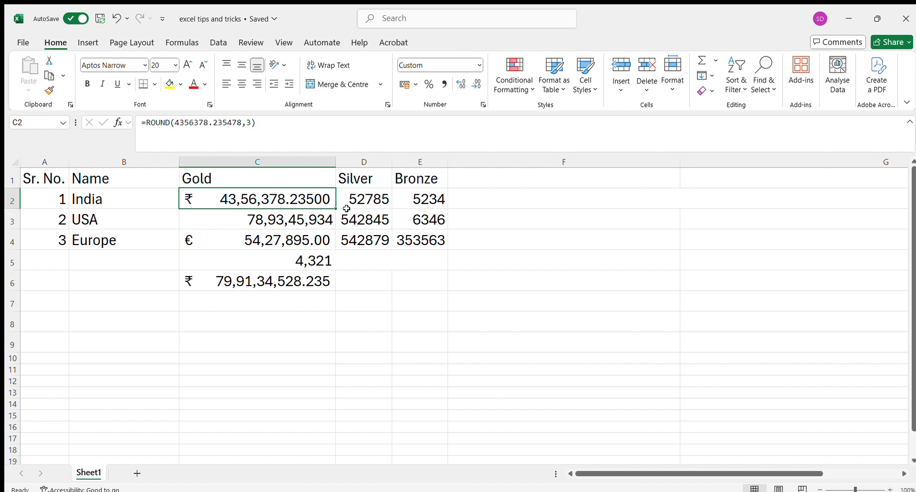
Step: Try ROUNDoff as the function name in C2's formula, and undo the change
left_click(170, 123)
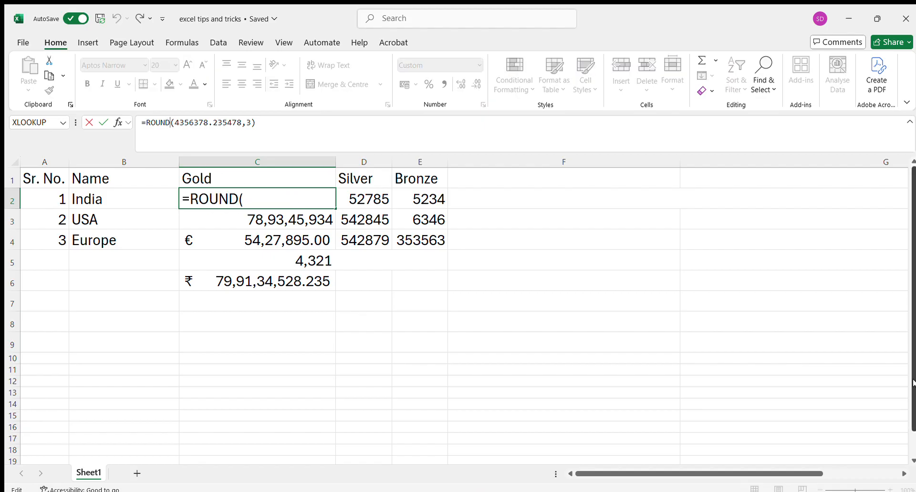
type("off")
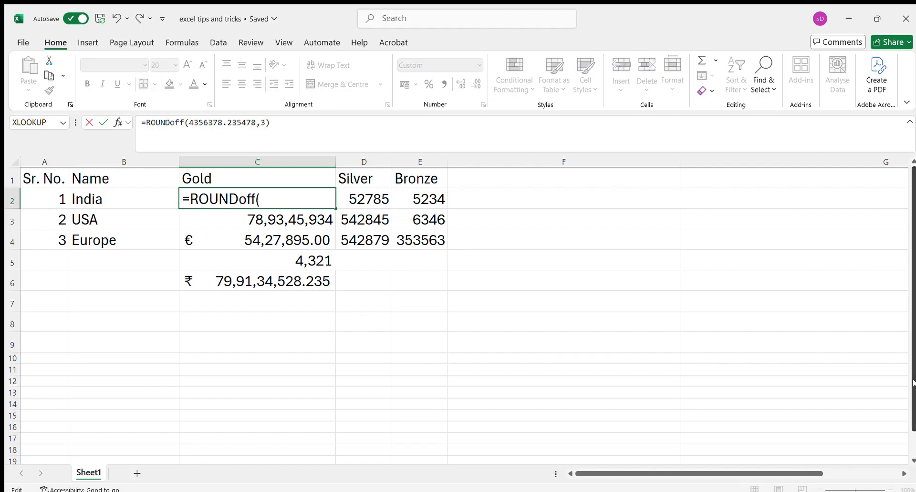
key("Tab")
key("Left")
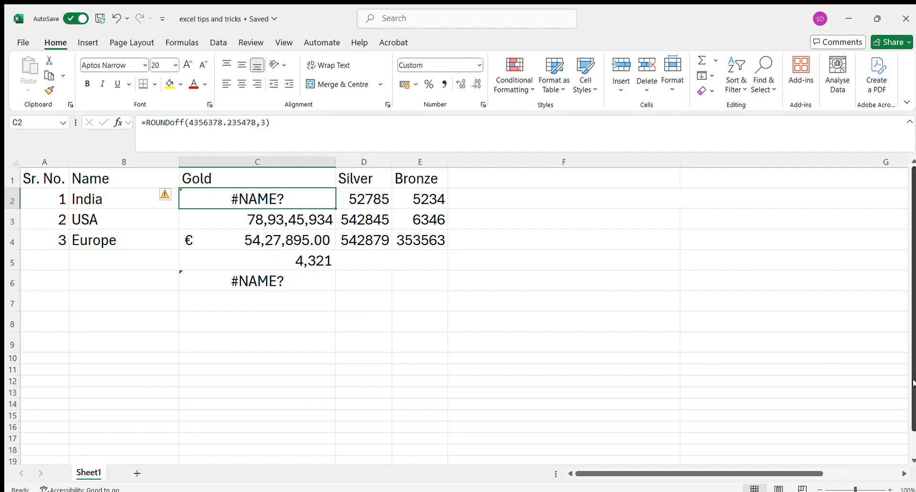
key("ctrl+z")
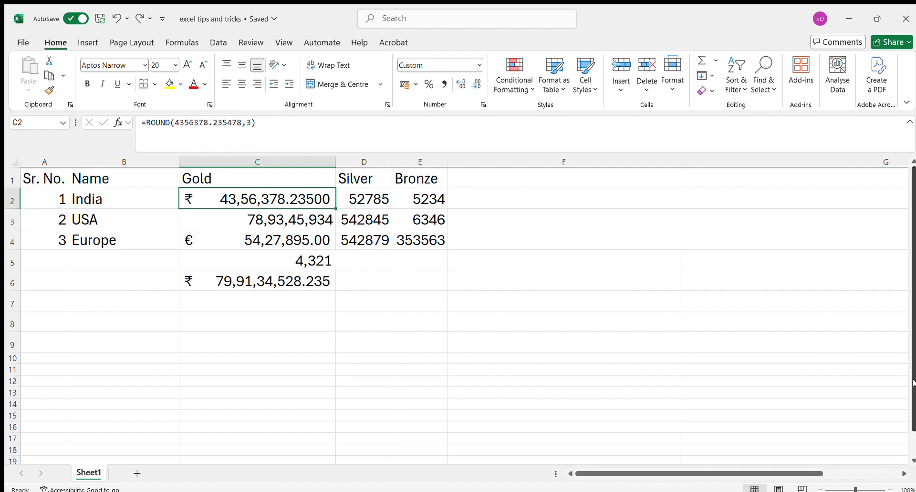
Step: Set the fourth digit of the number in C2's ROUND formula to 9, making it 4359378.235478, and reopen the formula for editing
left_click(193, 123)
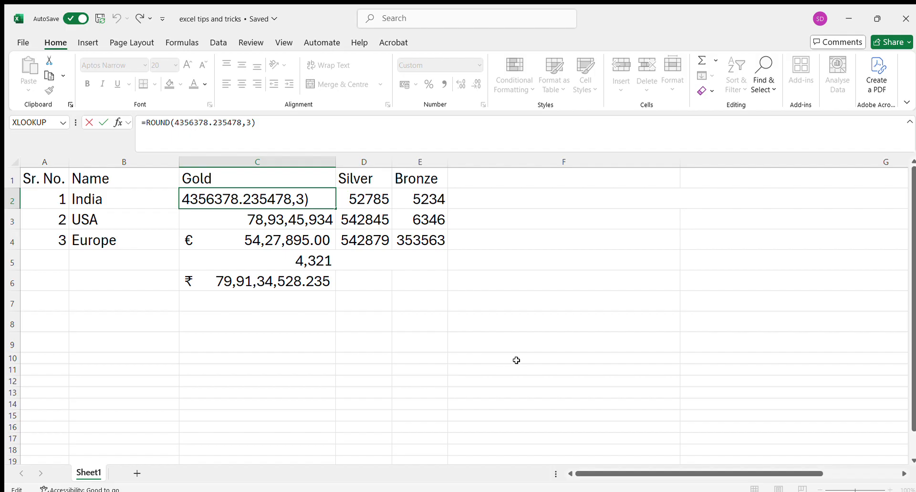
key("BackSpace")
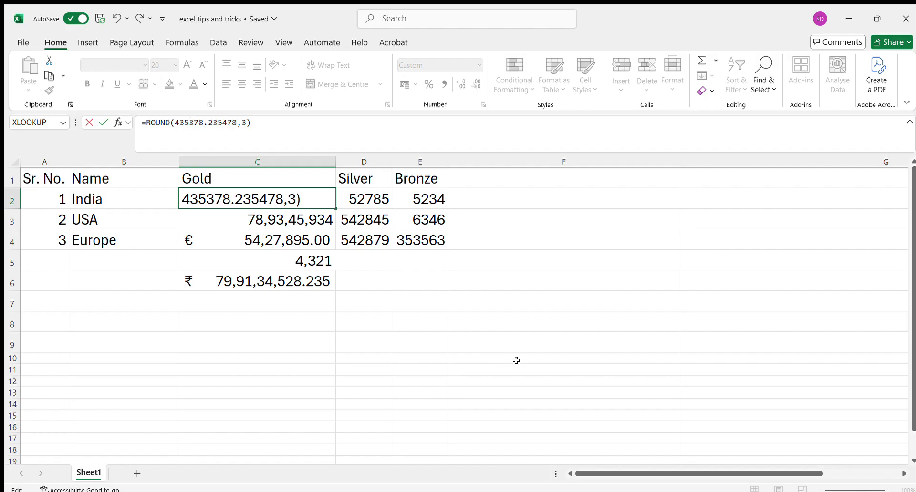
type("9")
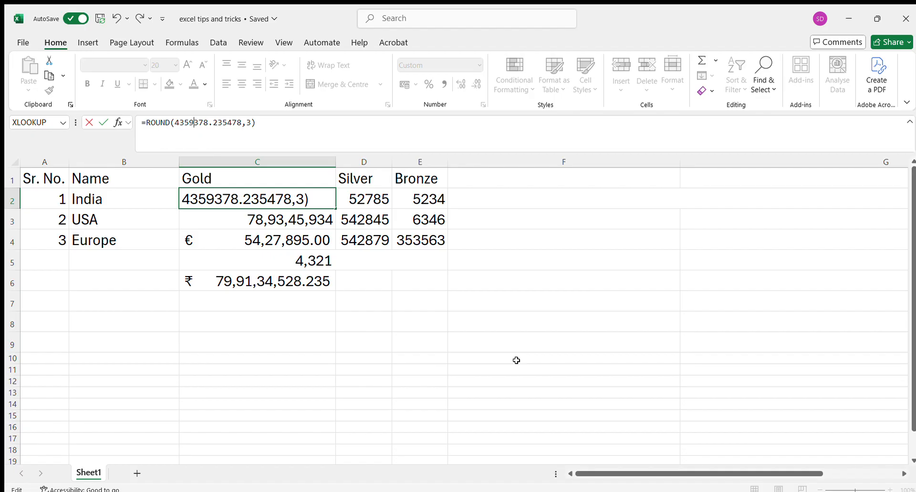
key("Return")
key("Up")
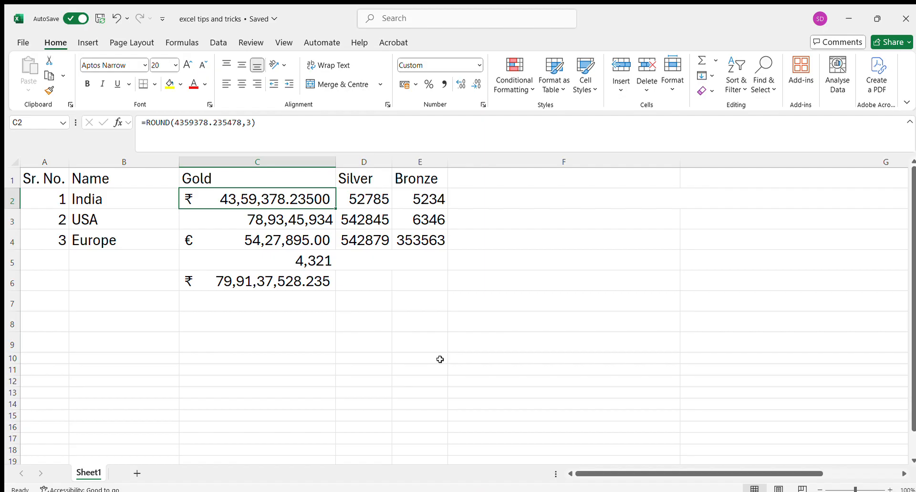
key("F2")
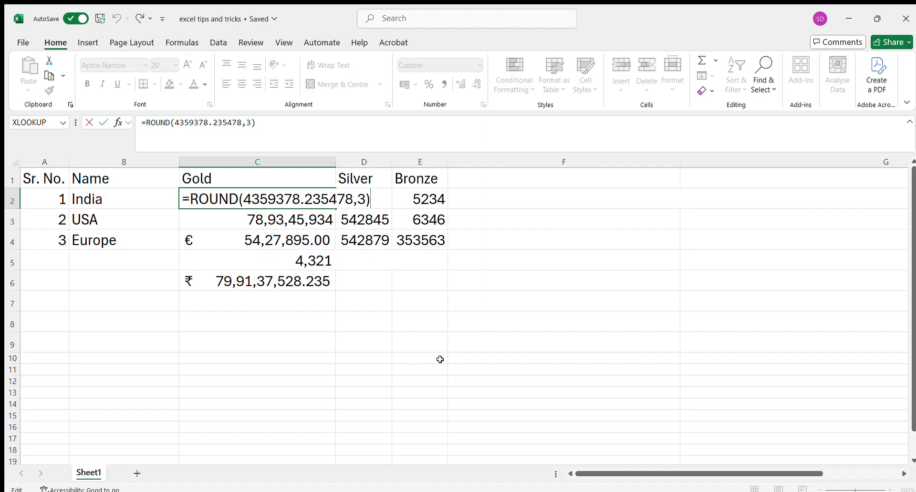
Step: Set the digits argument of C2's ROUND formula to -5, giving =ROUND(4359378.235478,-5), and reselect C2
key("Left")
key("Left")
key("Left")
key("Right")
key("Right")
key("BackSpace")
type("-5")
key("Return")
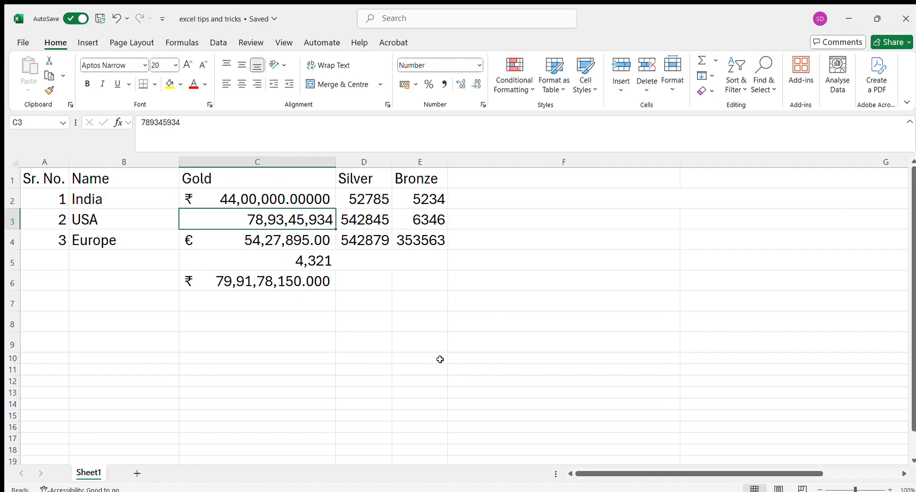
key("Up")
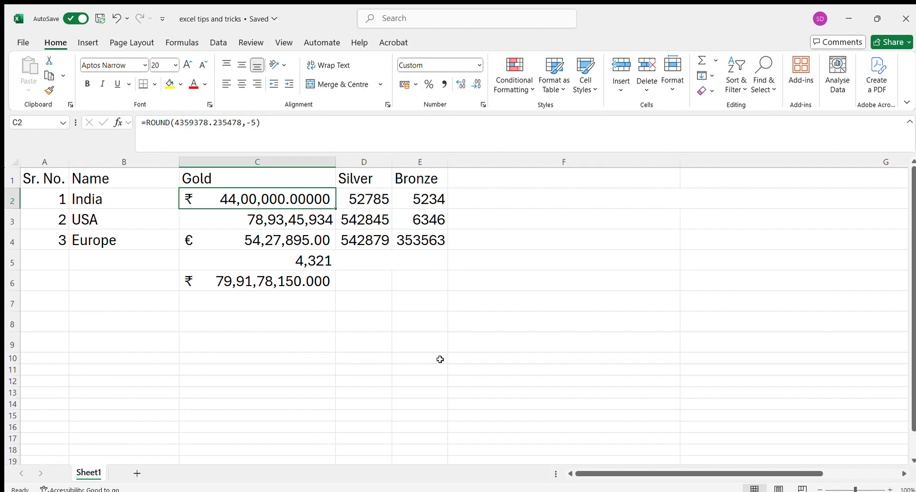
Step: Change the third digit of the number in C2's ROUND formula to 6, making it 4369378.235478
key("F2")
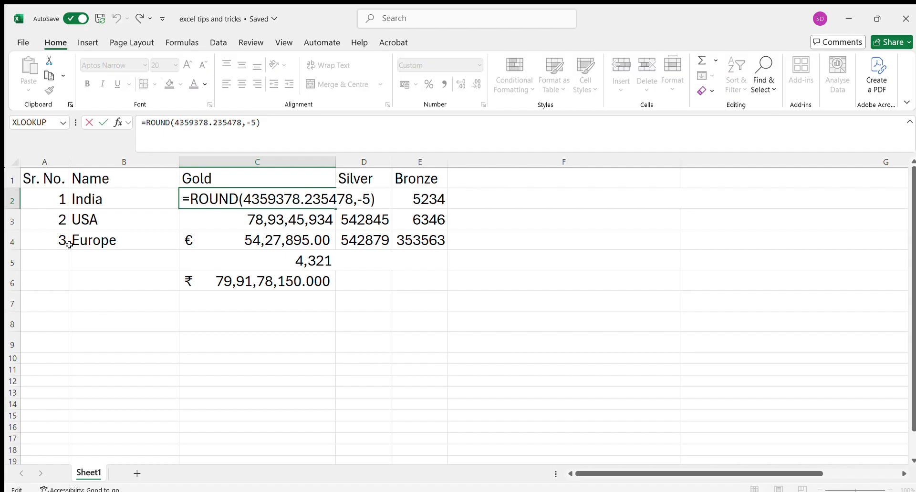
left_click(270, 196)
key("BackSpace")
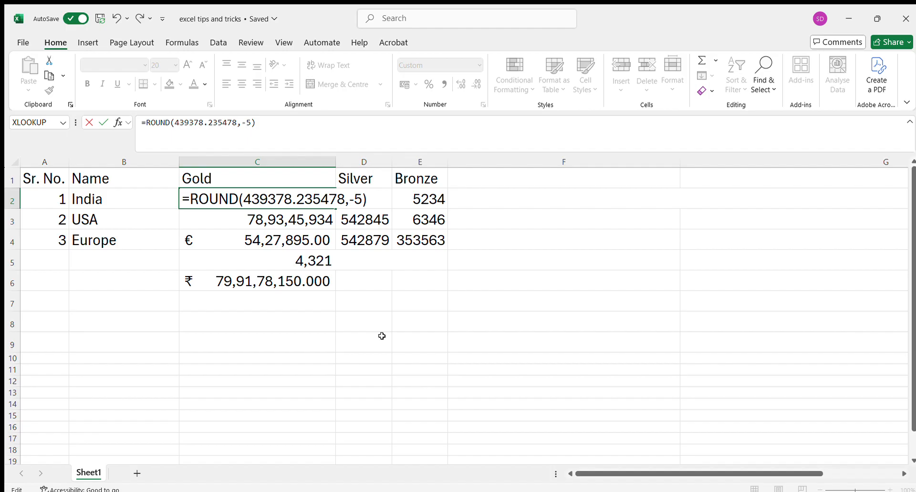
type("4")
key("BackSpace")
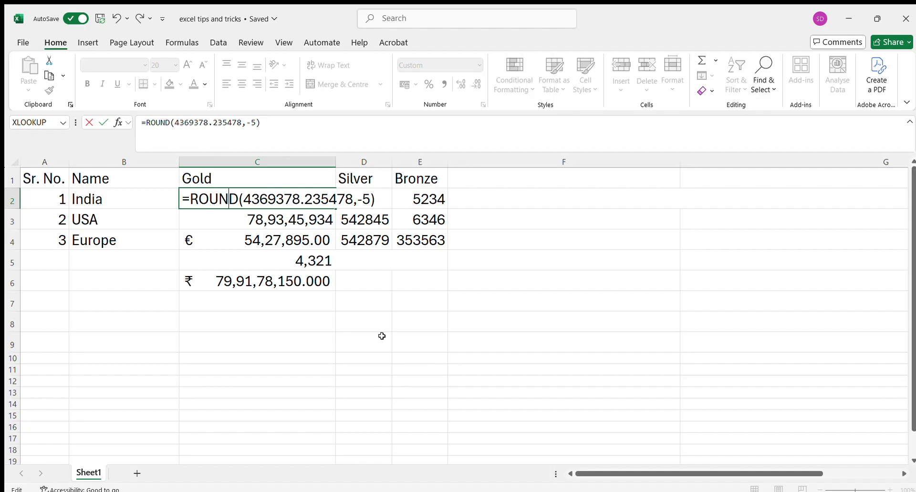
Step: Replace ROUND in C2 with the ROUNDDOWN function, giving =ROUNDDOWN(4369378.235478,-5)
key("End")
type("do")
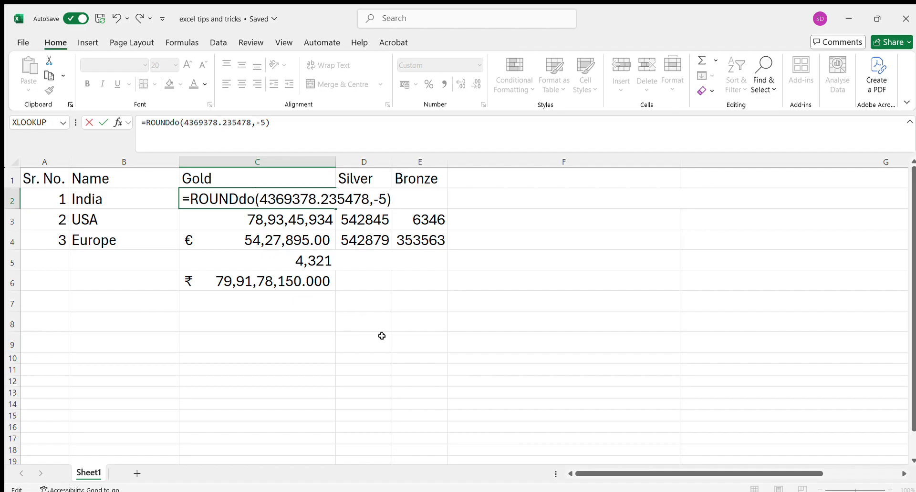
key("Tab")
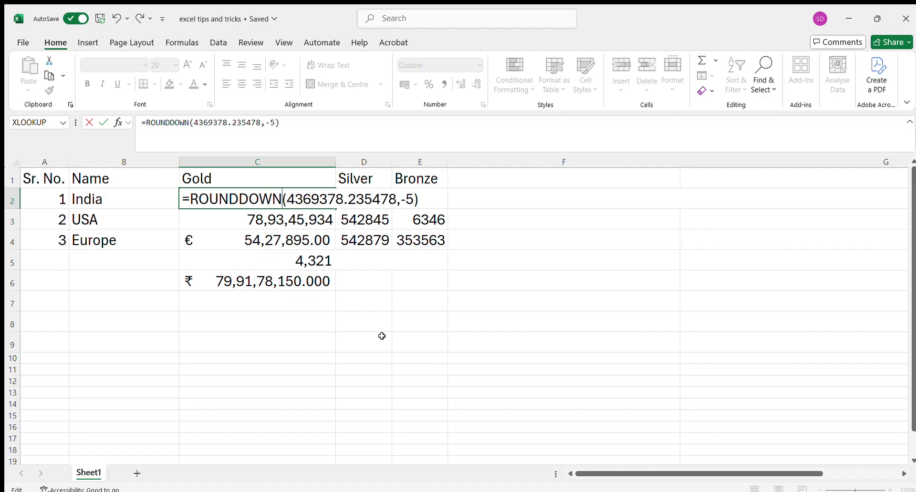
key("Return")
key("Up")
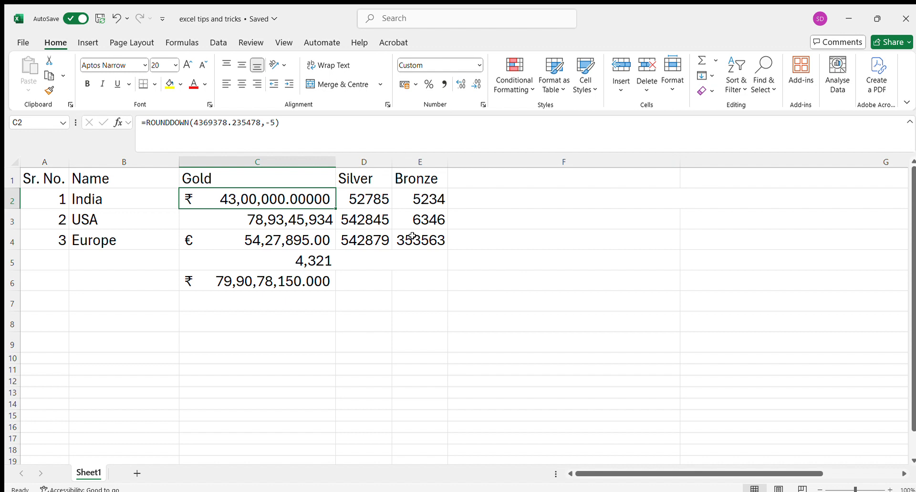
Step: Divide the USA silver value by Europe's in D5 with =D3/D4 and format the cell as a percentage
left_click(367, 261)
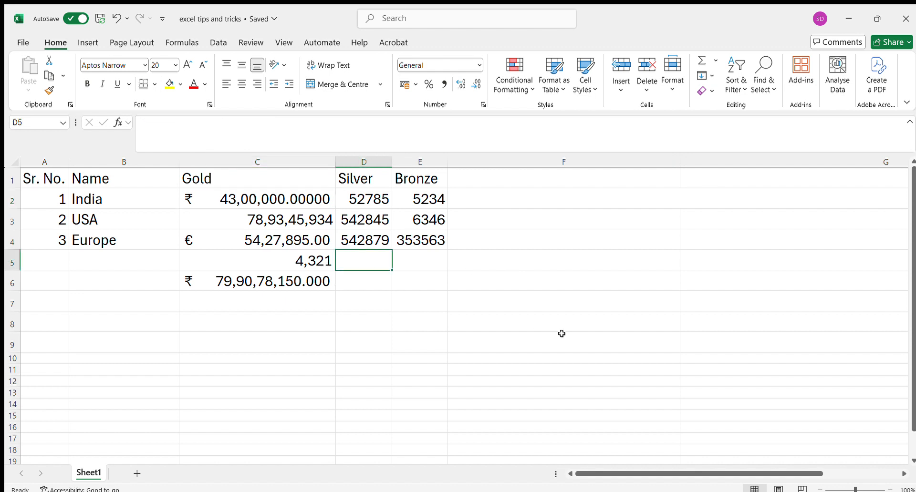
type("=")
key("Up")
key("Up")
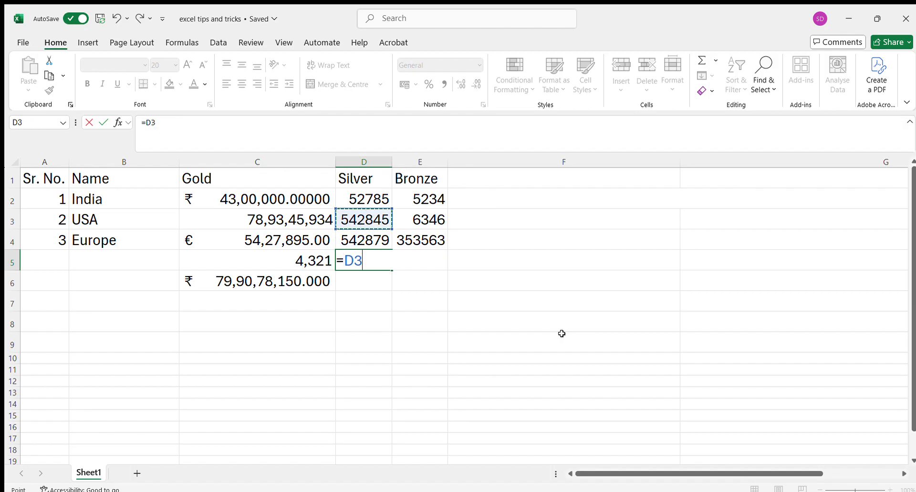
type("/")
key("Up")
key("Return")
key("Up")
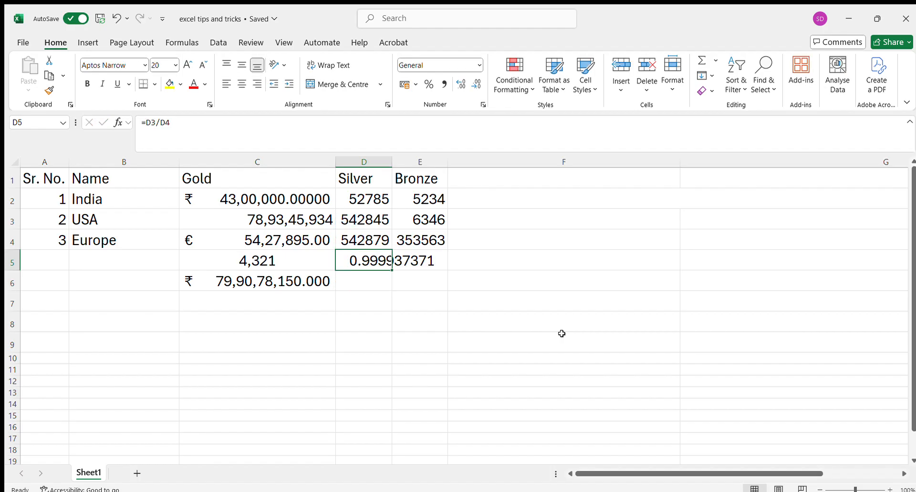
left_click(428, 84)
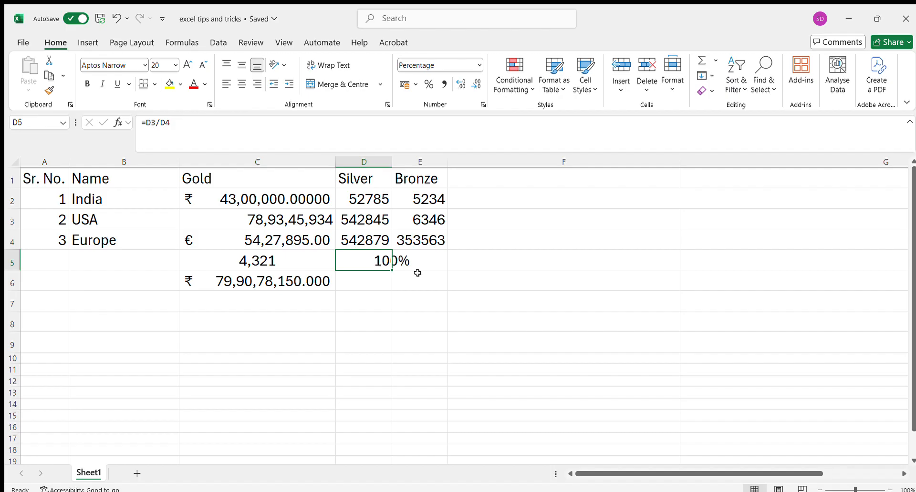
Step: Change the numerator of D5's formula to the India silver value, giving =D2/D4
key("F2")
left_click_drag(386, 208, 386, 193)
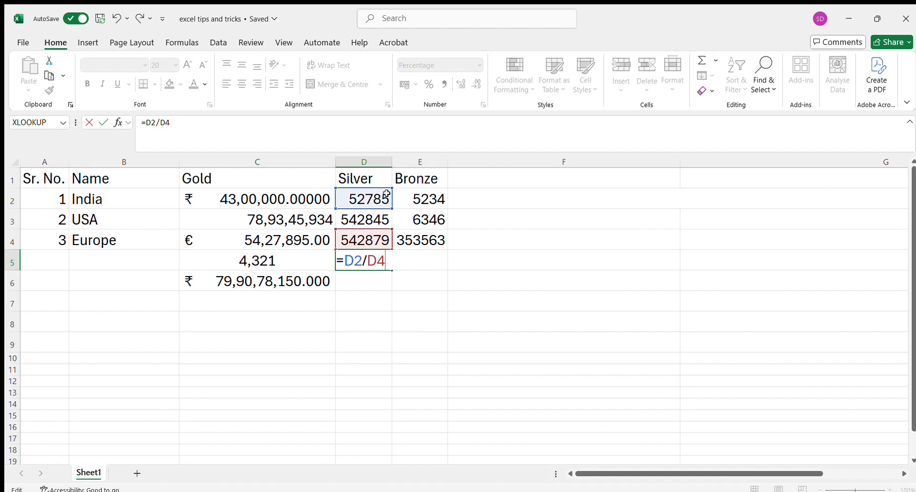
key("Return")
key("Up")
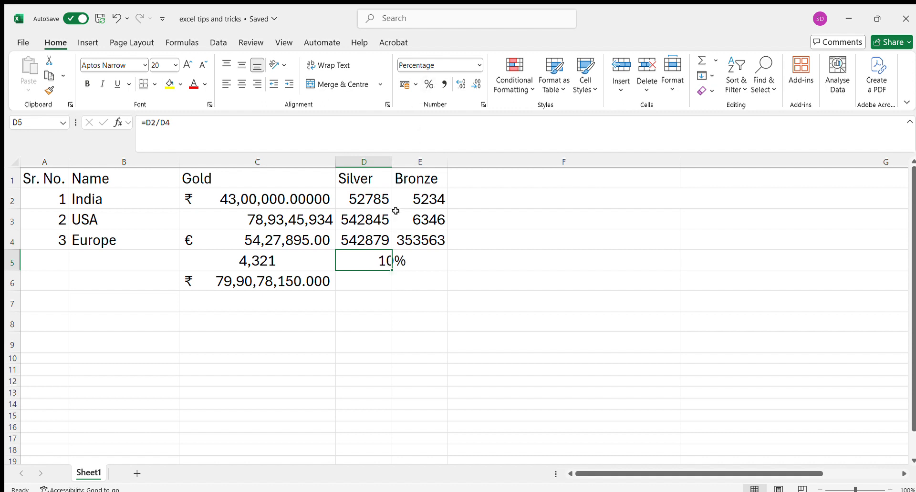
Step: Apply the comma style to the India and USA silver values in D2 and D3
left_click(372, 198)
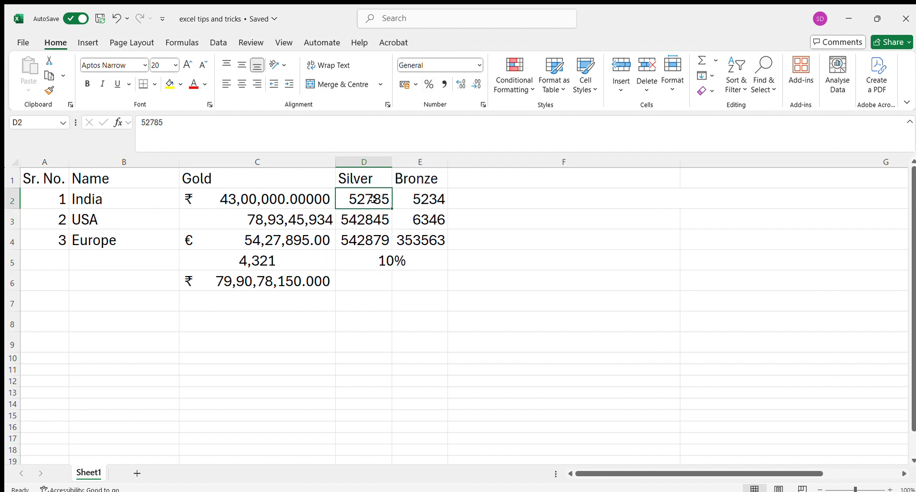
left_click(443, 85)
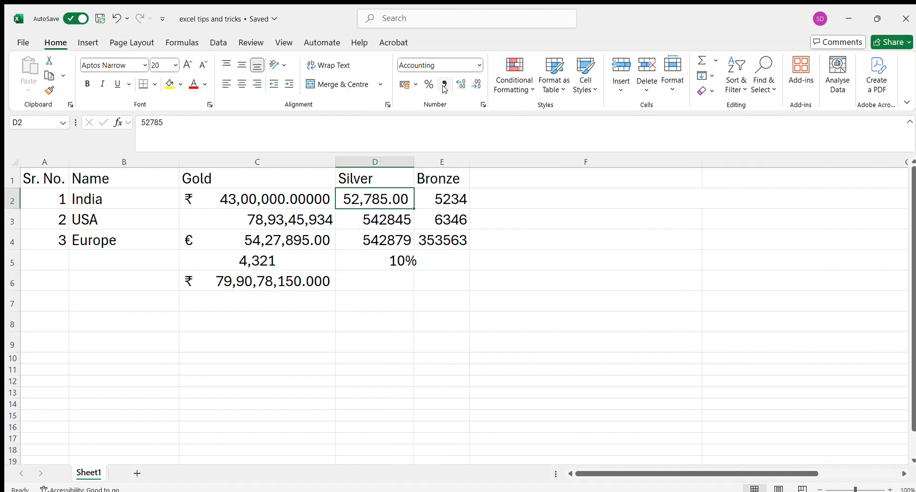
left_click(378, 220)
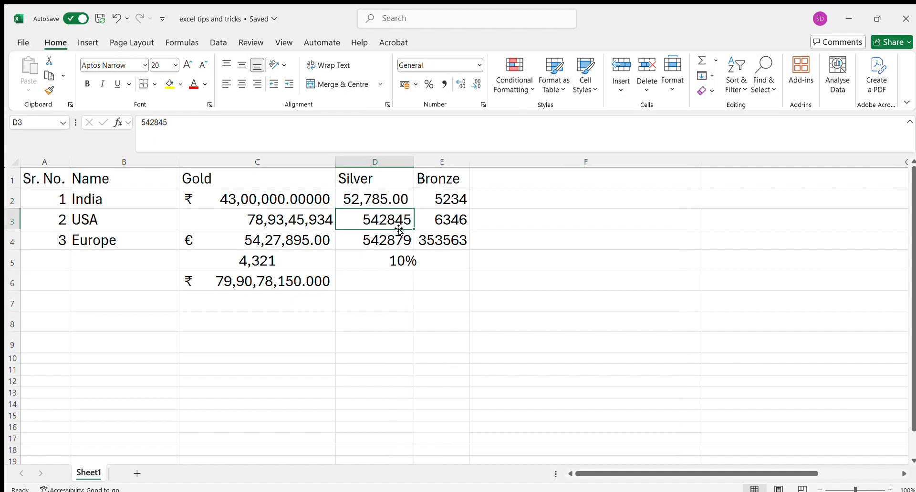
left_click(446, 84)
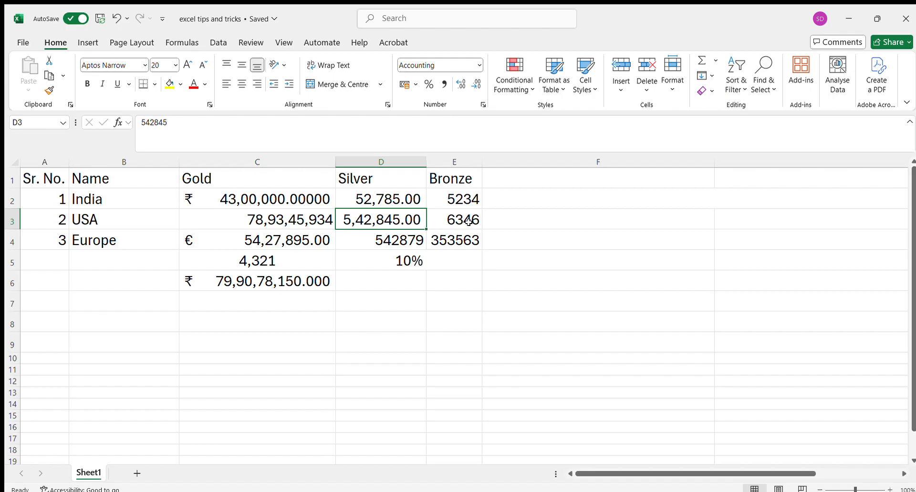